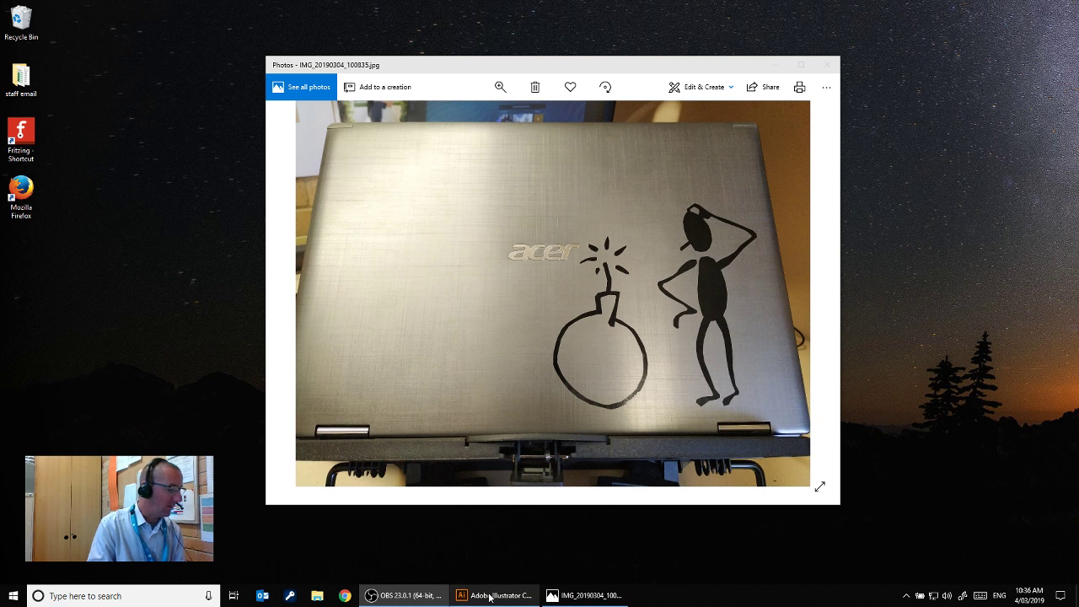
Switch to Illustrator and start setting up a new document.
mouse_move(496, 597)
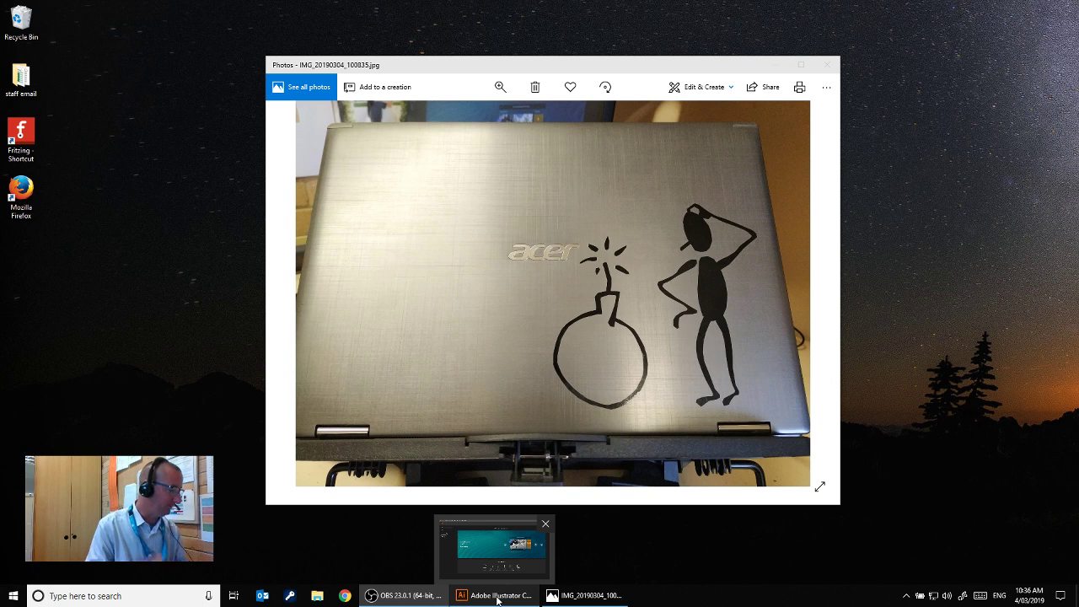
left_click(497, 596)
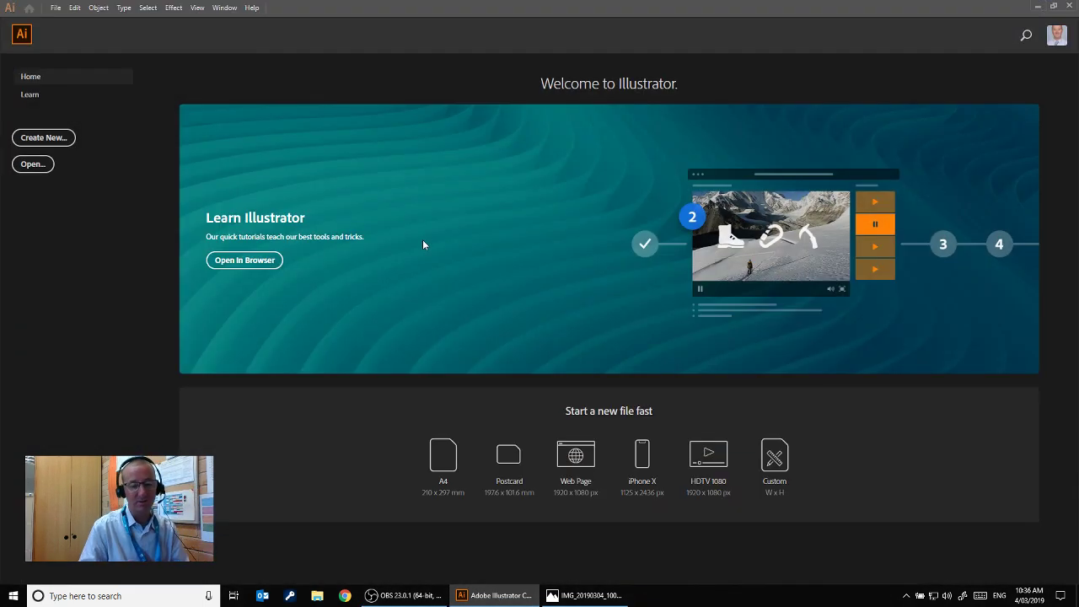
left_click(40, 141)
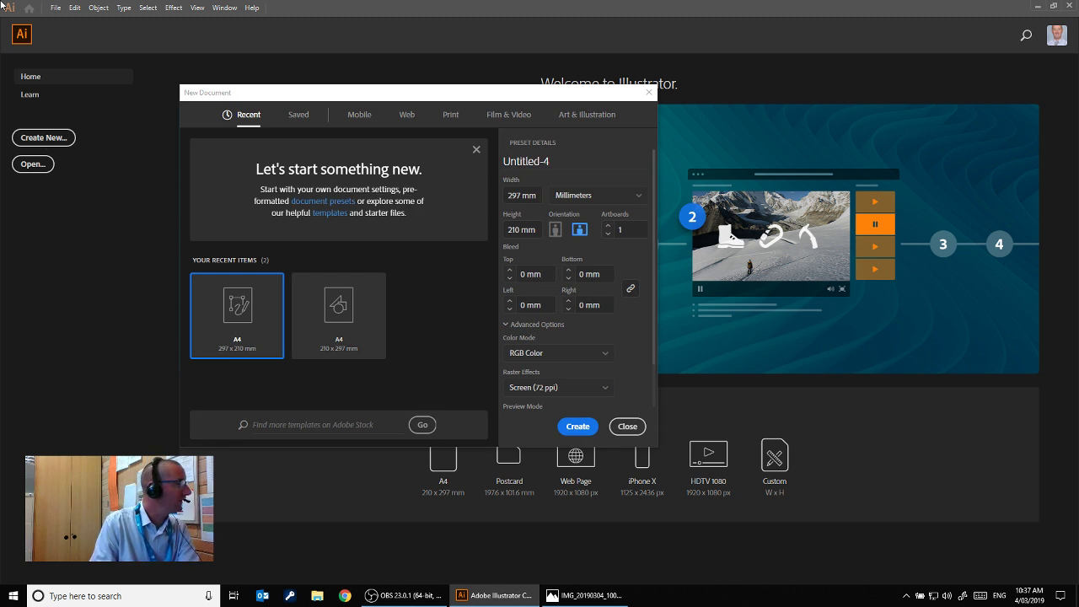
left_click_drag(329, 86, 412, 107)
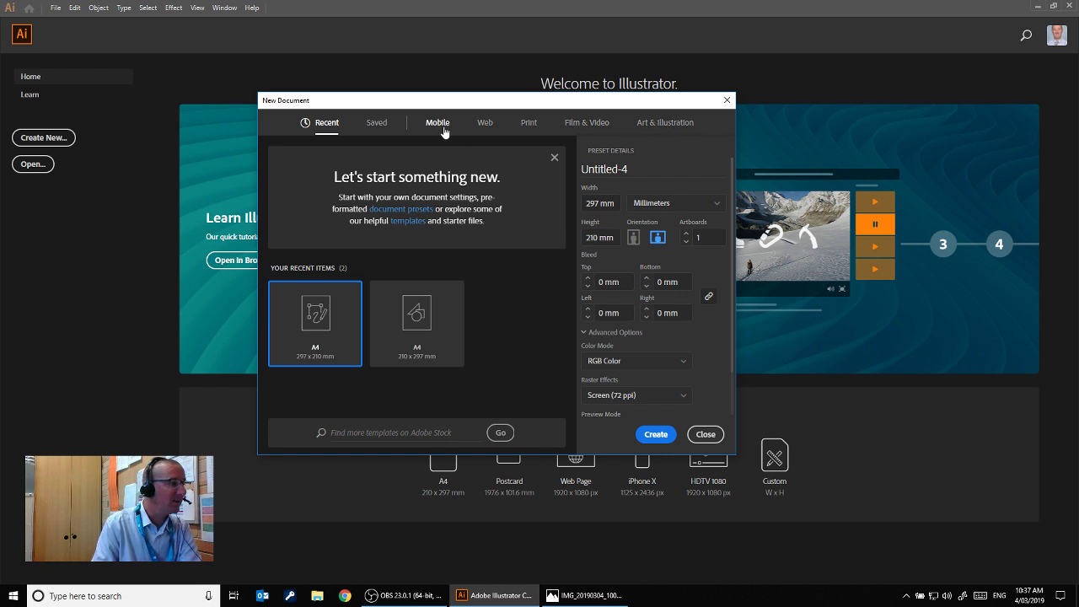
Compare the color mode settings of the Art & Illustration and Print document presets.
left_click(657, 123)
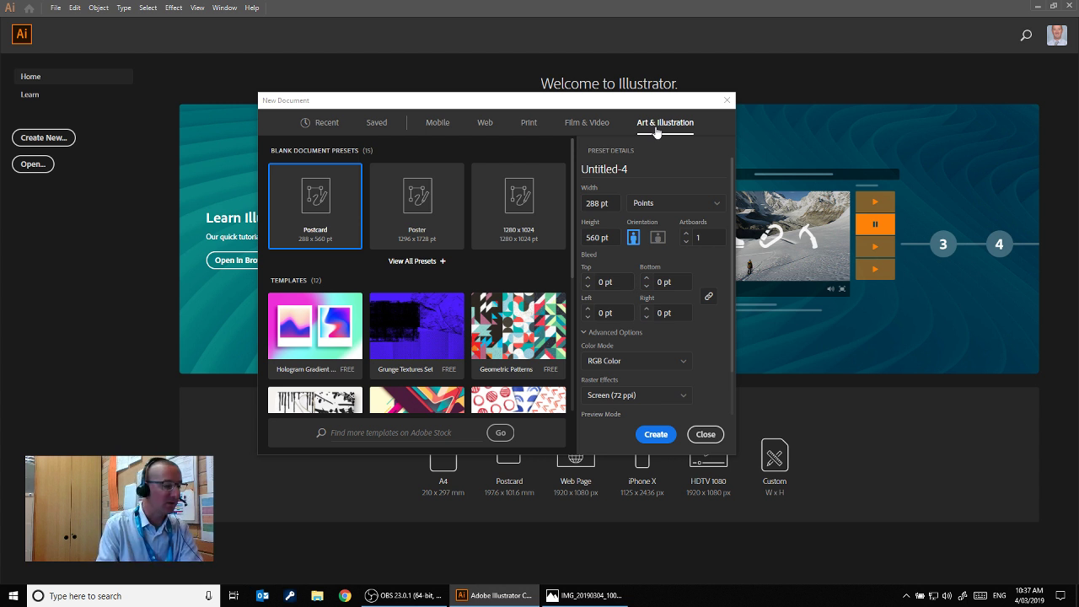
left_click(622, 367)
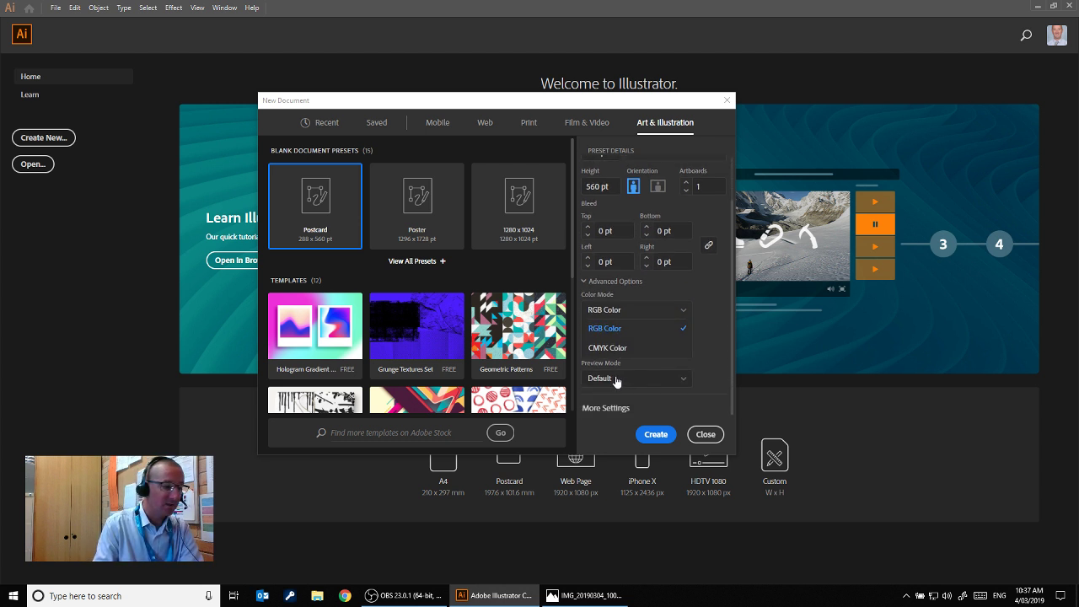
left_click(610, 329)
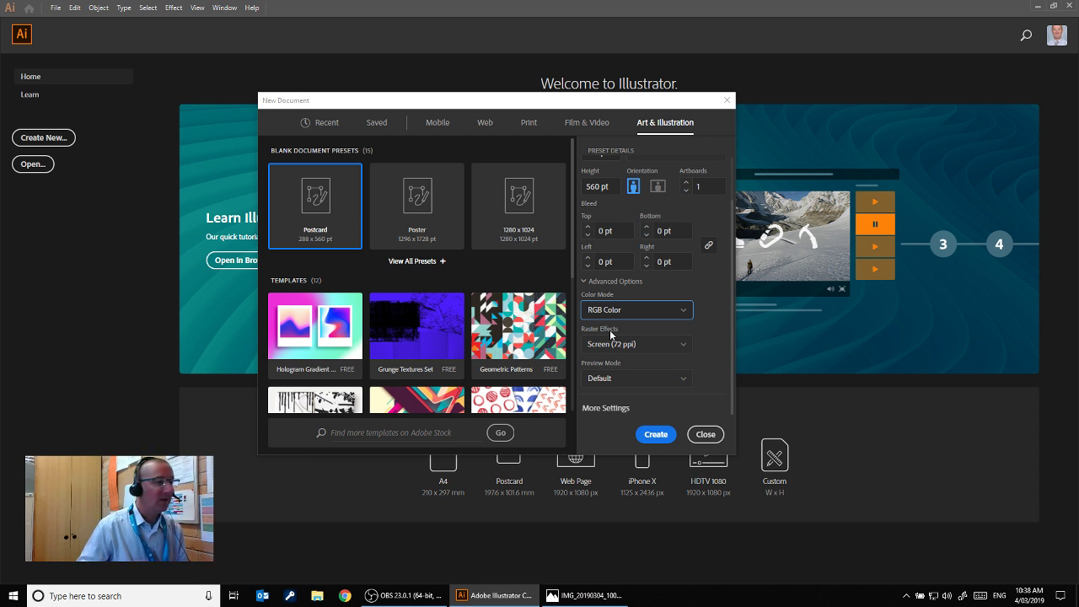
left_click(529, 124)
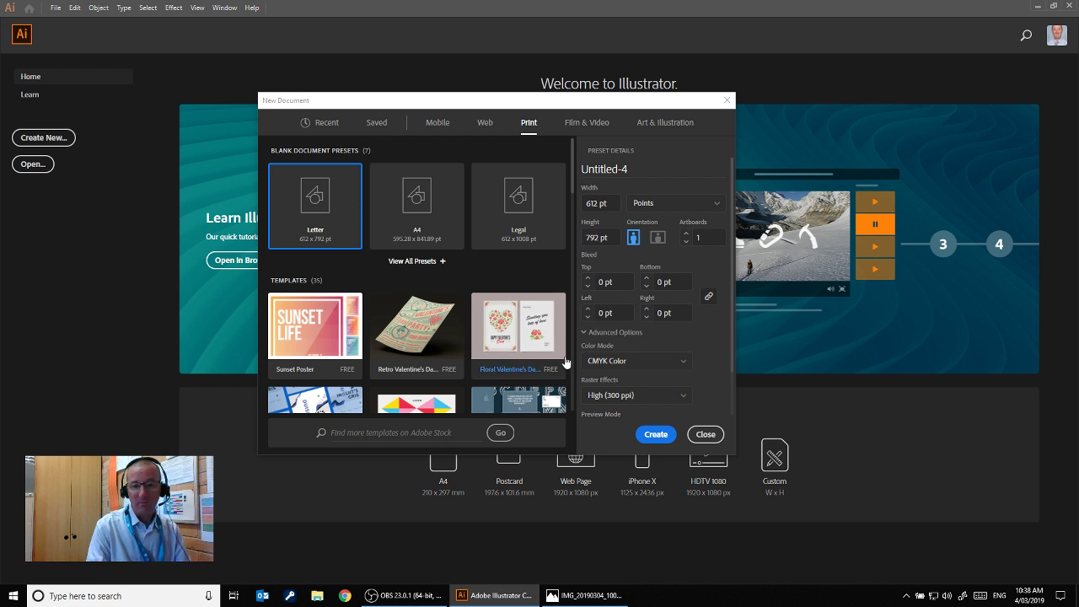
Create a landscape A4 document from the Art & Illustration presets, using millimeters as the unit.
left_click(660, 124)
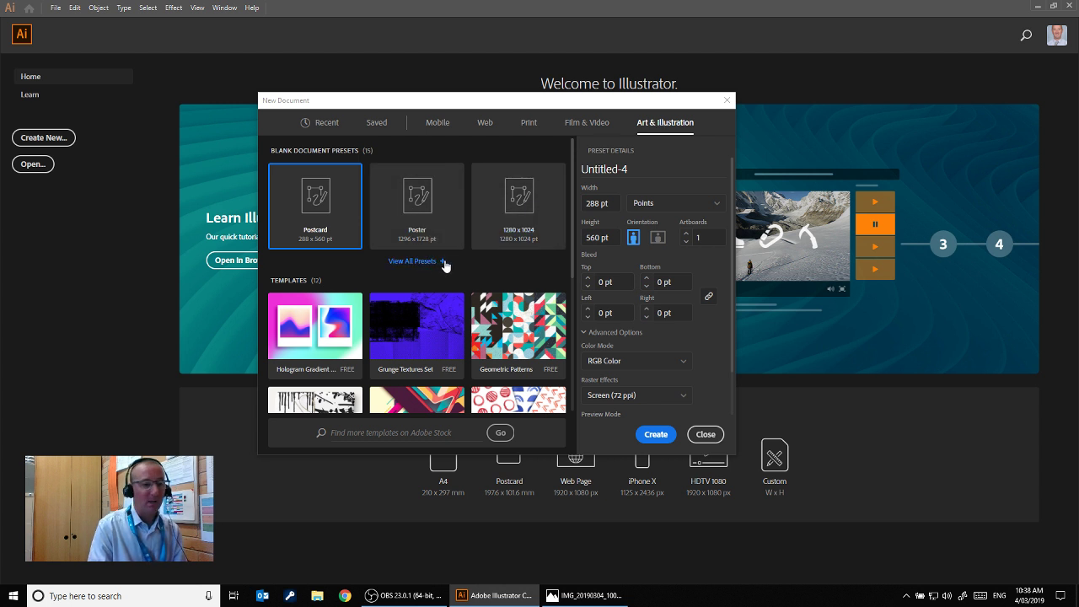
left_click(420, 262)
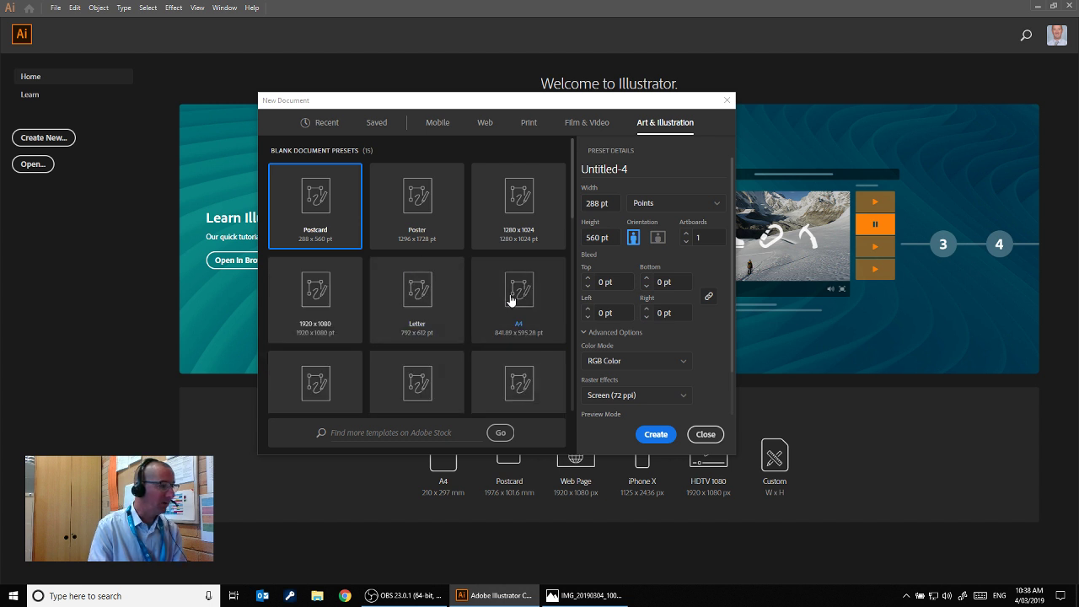
left_click(513, 301)
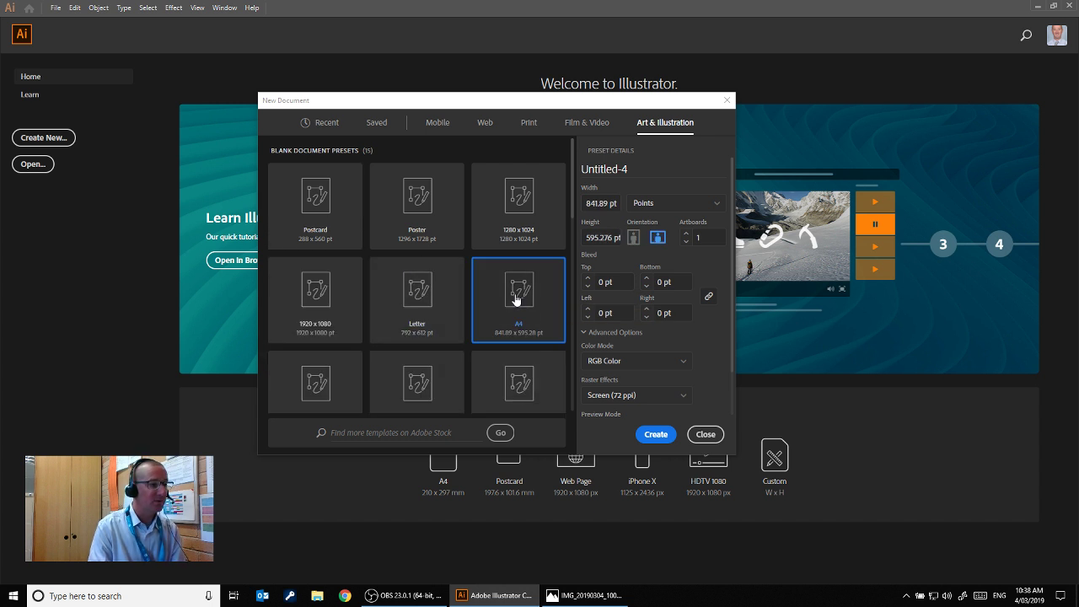
left_click(663, 207)
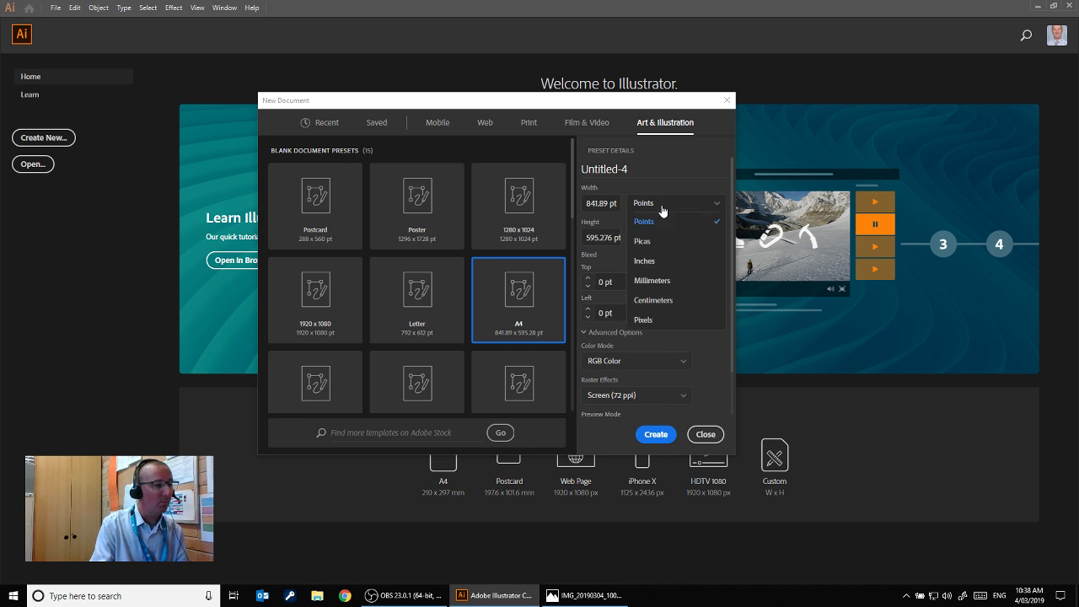
left_click(655, 280)
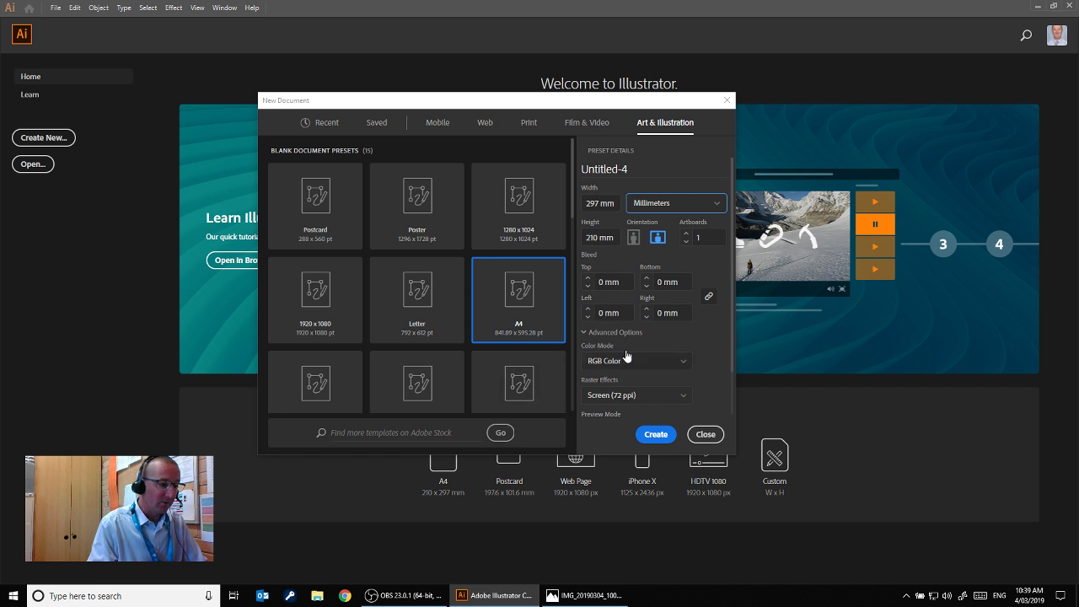
left_click(656, 434)
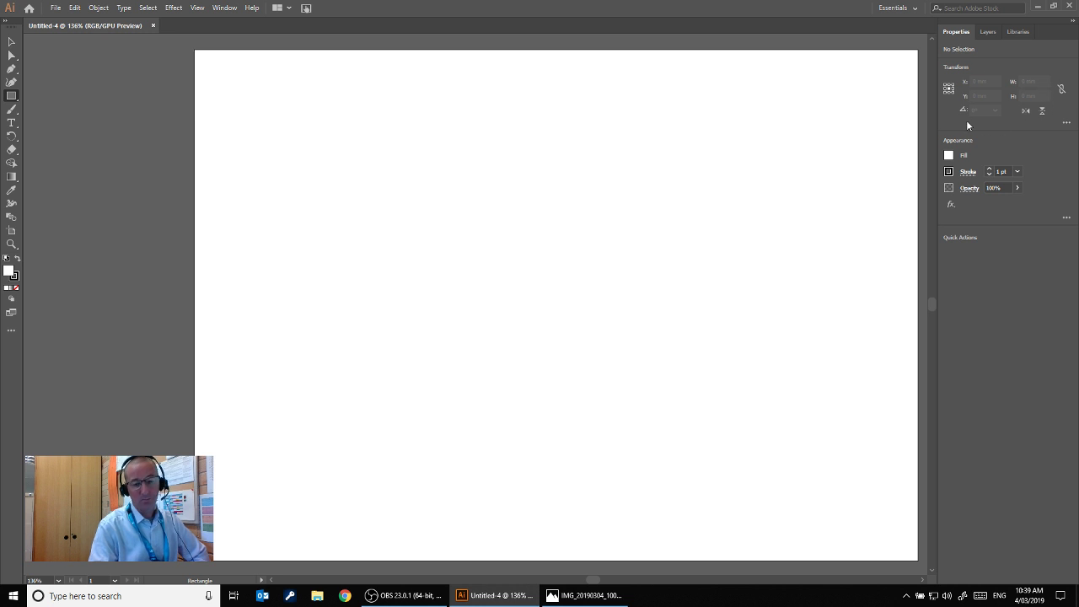
Draw a rectangle about 69 by 40 mm near the artboard's upper-left corner and give it a red stroke.
left_click_drag(257, 88, 427, 186)
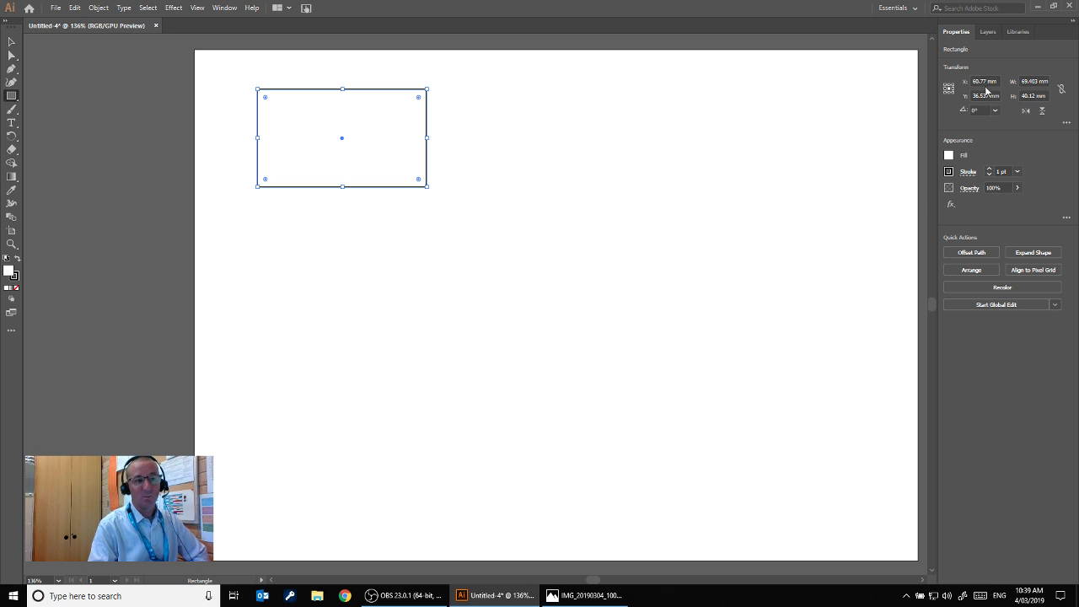
left_click(949, 172)
left_click(857, 213)
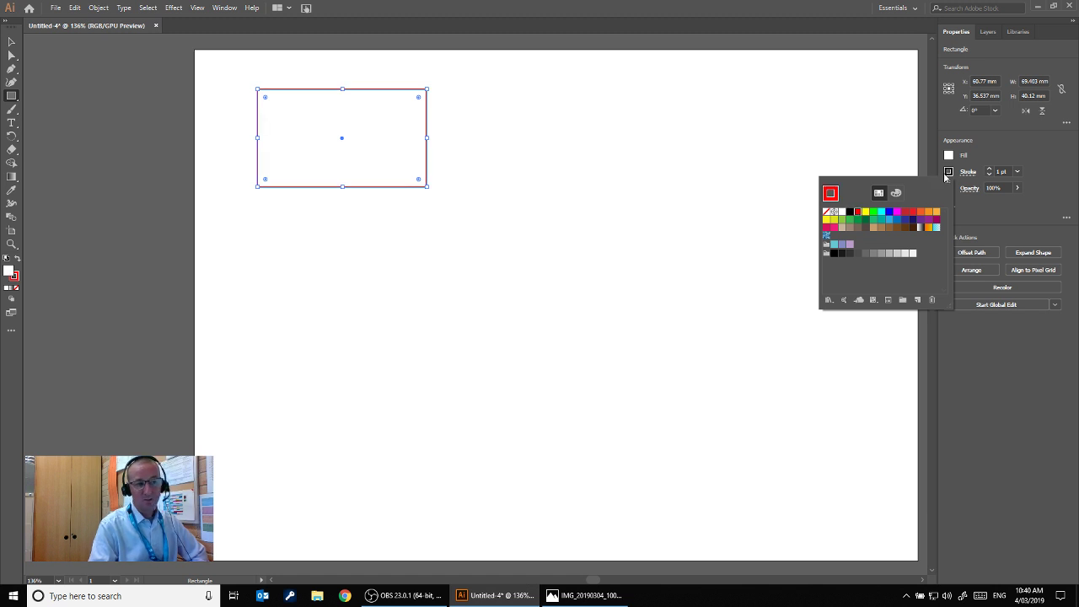
left_click(477, 145)
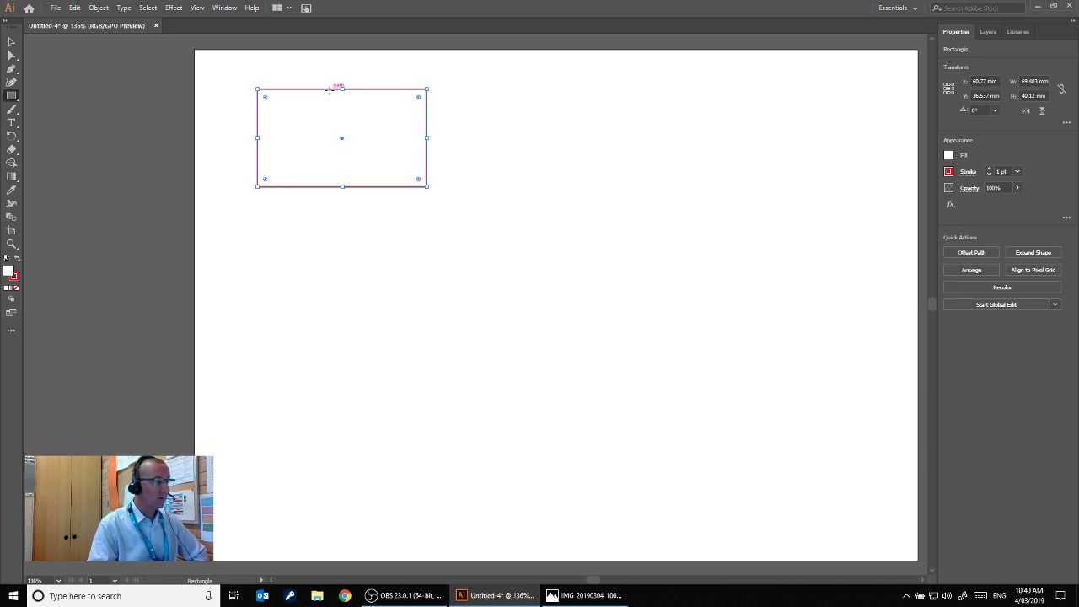
Set the red rectangle's width and height to 70 mm, and delete it from the artboard.
left_click(11, 41)
left_click(463, 121)
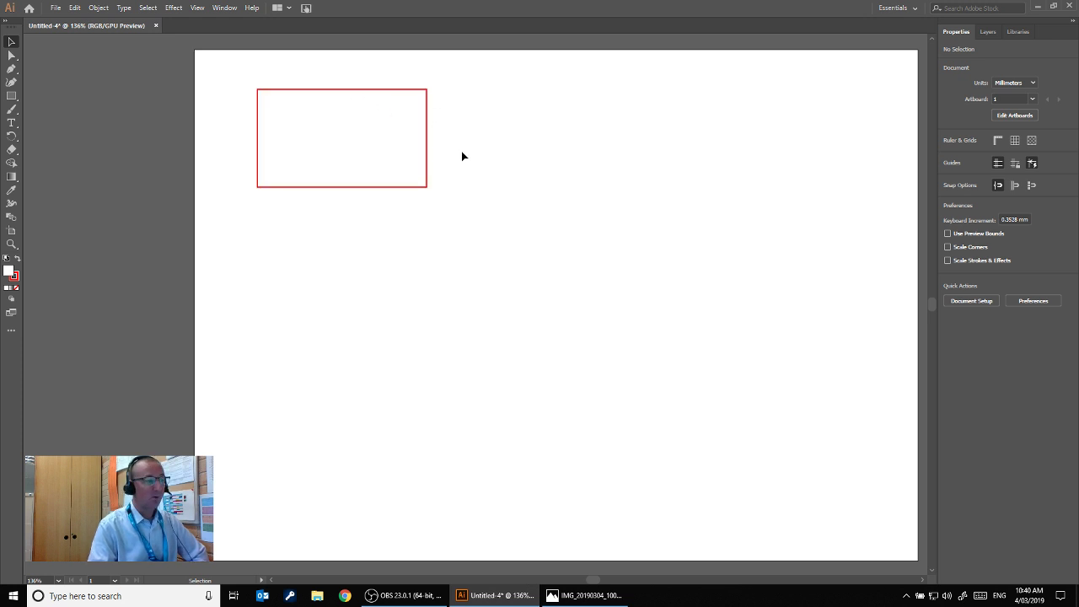
left_click(384, 156)
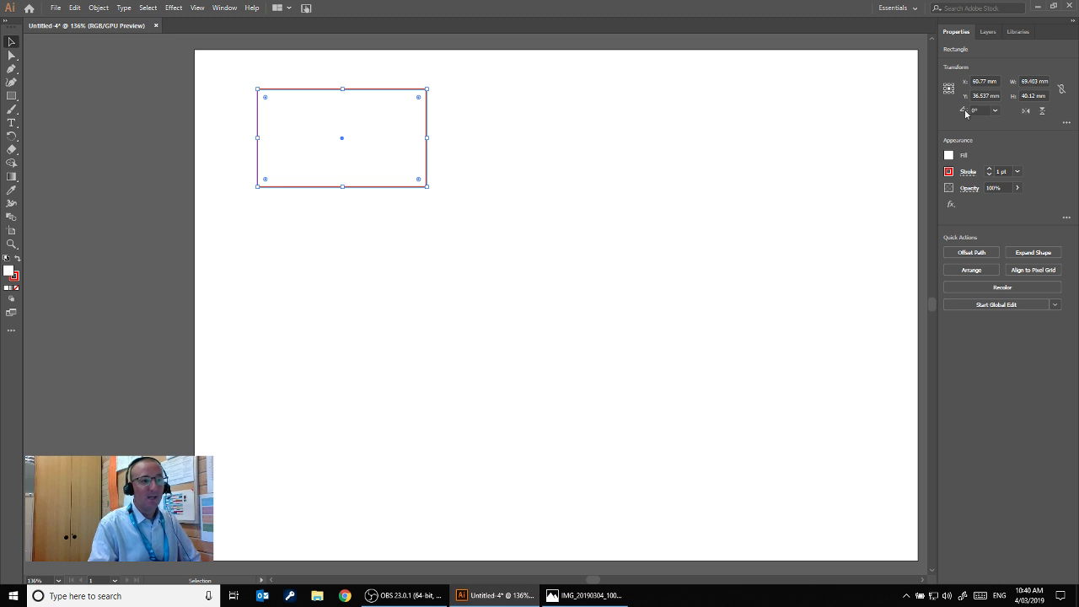
left_click(1037, 81)
type("5")
key("Tab")
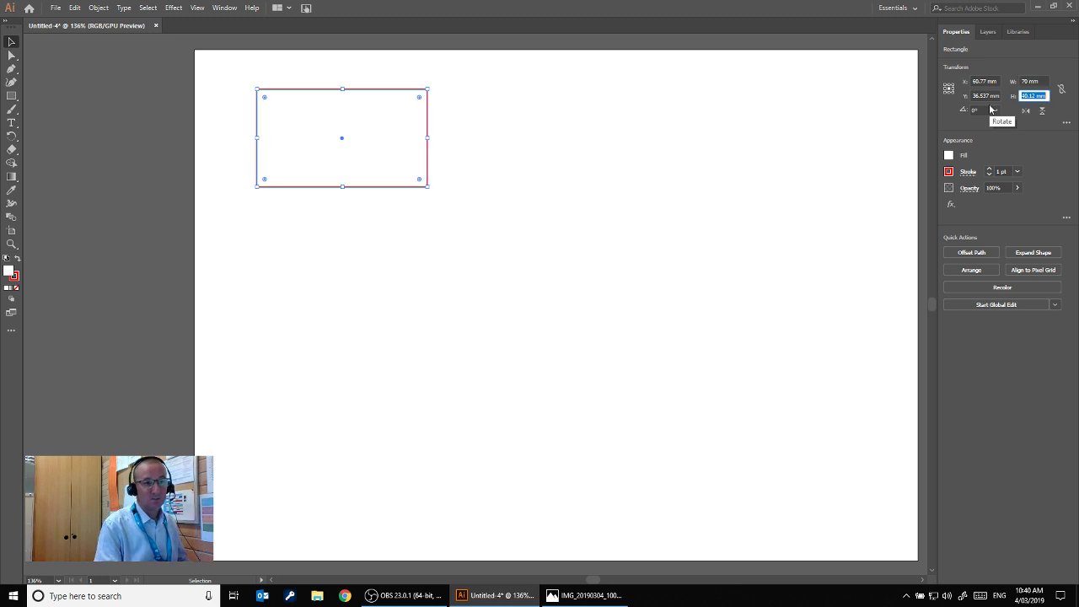
type("70 ")
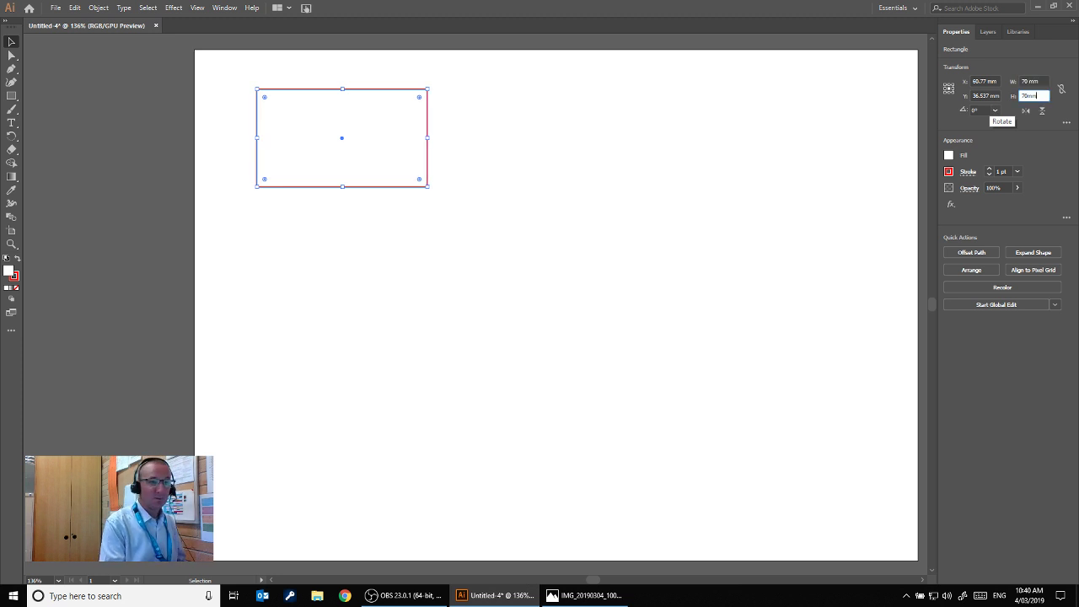
type("mm")
key("Tab")
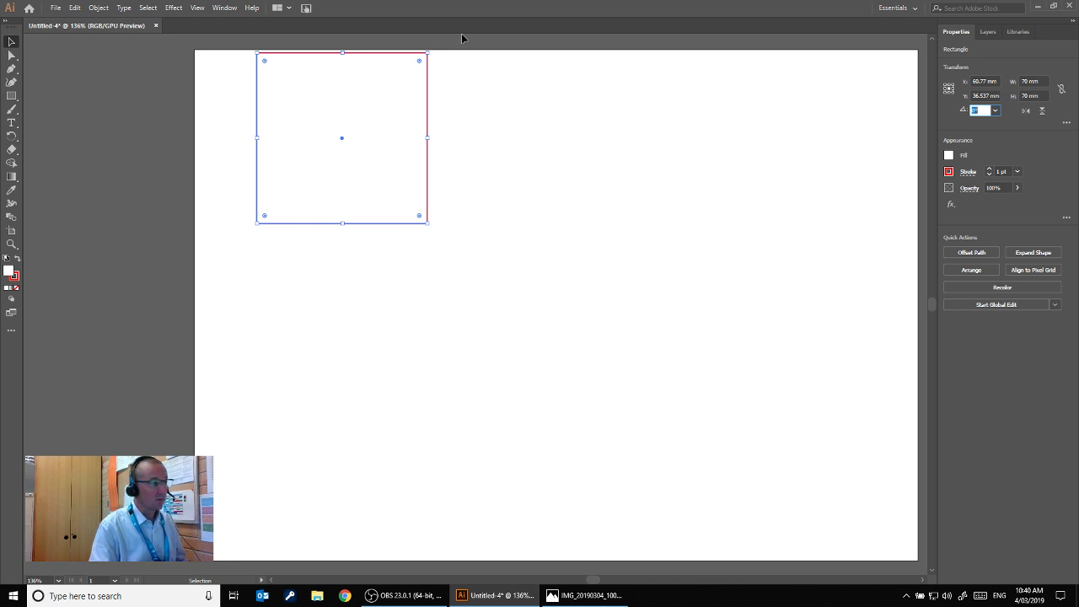
left_click(426, 105)
key("Delete")
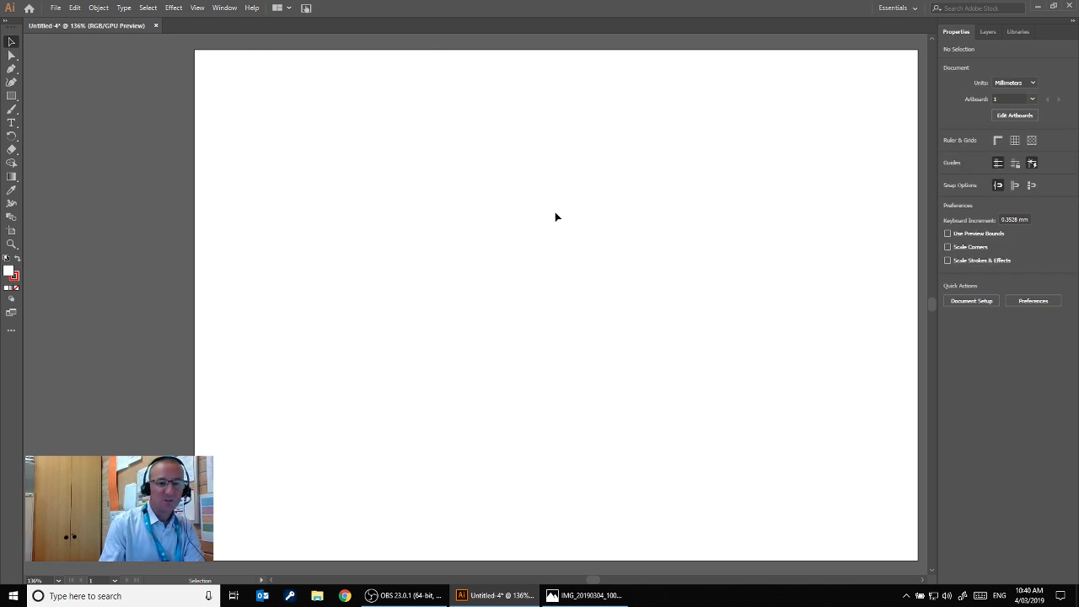
Switch to Chrome and search Google Images for "car", blocking the site's location request.
left_click(344, 595)
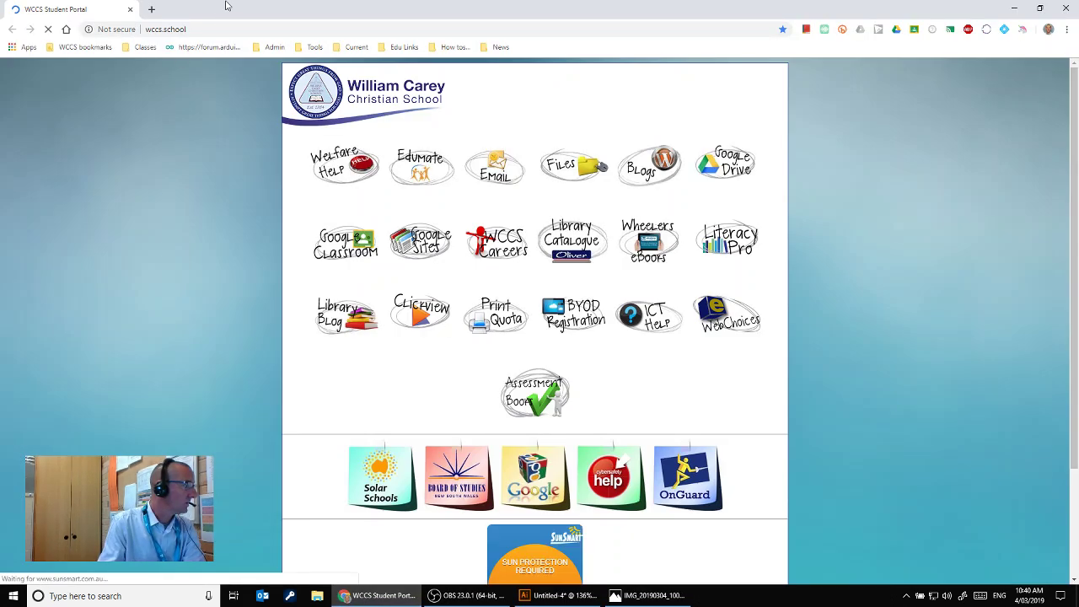
left_click(203, 30)
type("car&cad=h&safe=active&ssui=on")
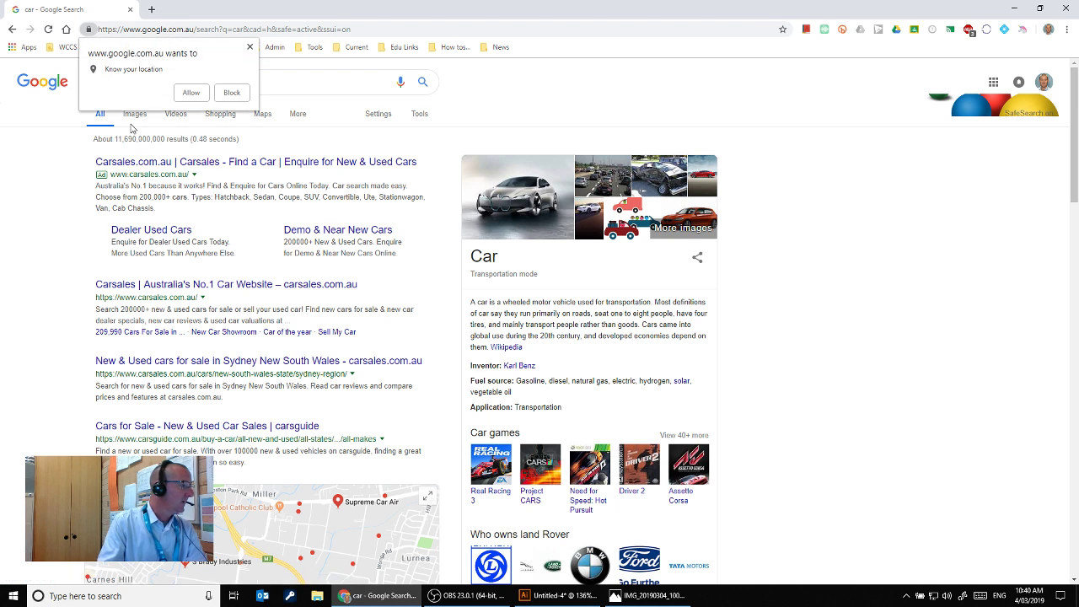
left_click(228, 94)
left_click(135, 116)
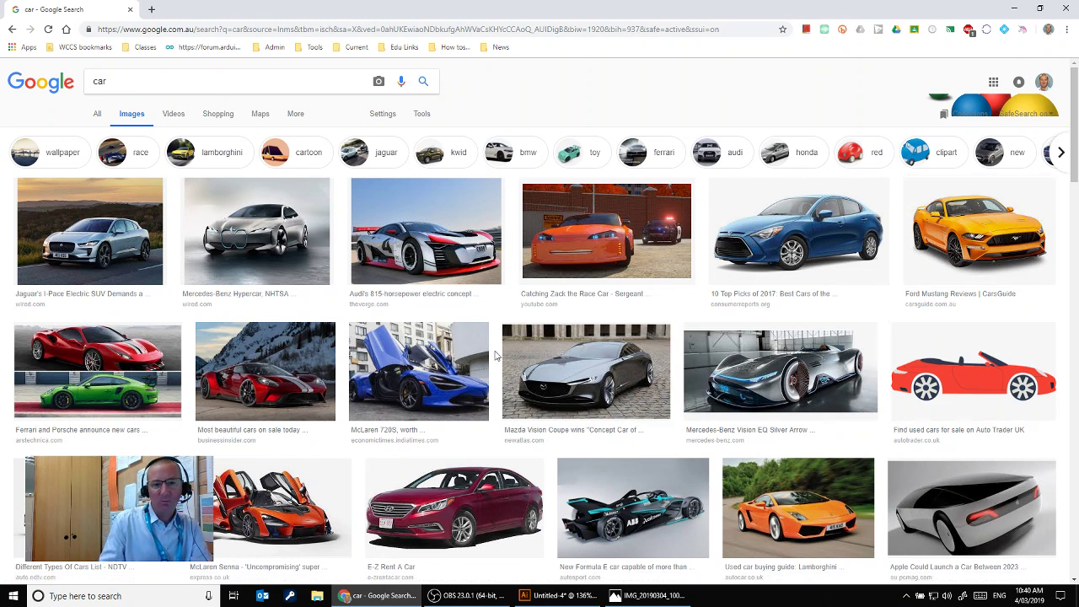
Review the photo of the laptop stickers as a style reference and return to the image results.
left_click(649, 598)
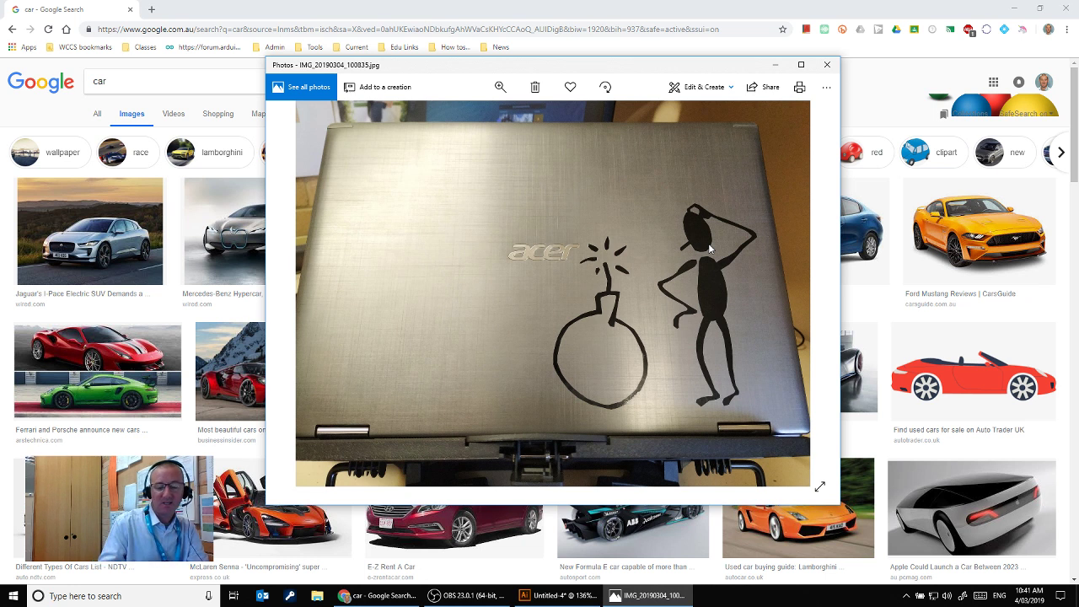
left_click(63, 102)
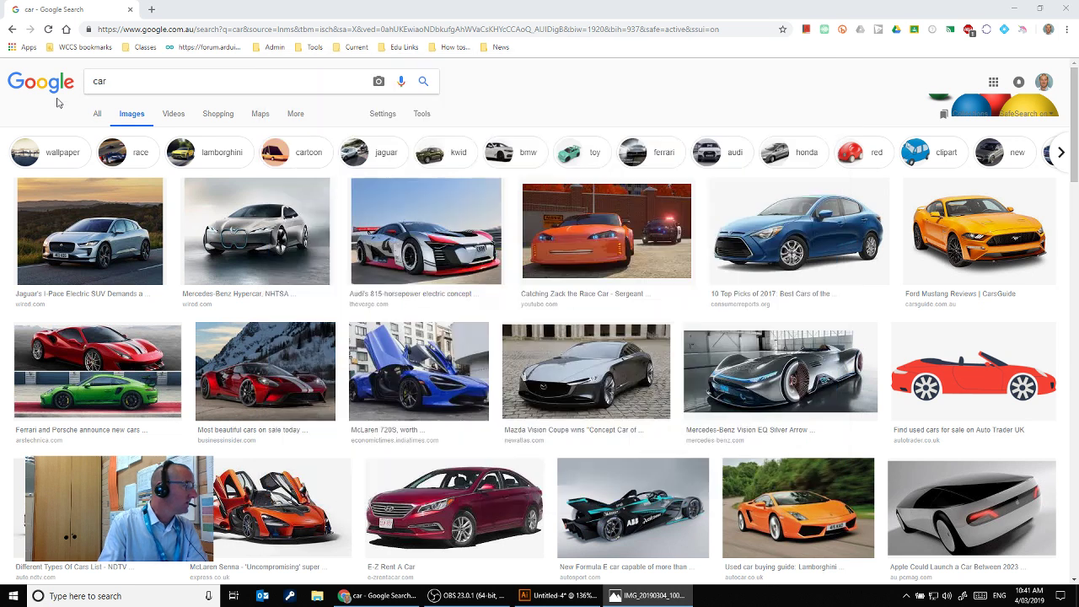
Filter the car image results to black and white clip art.
left_click(384, 113)
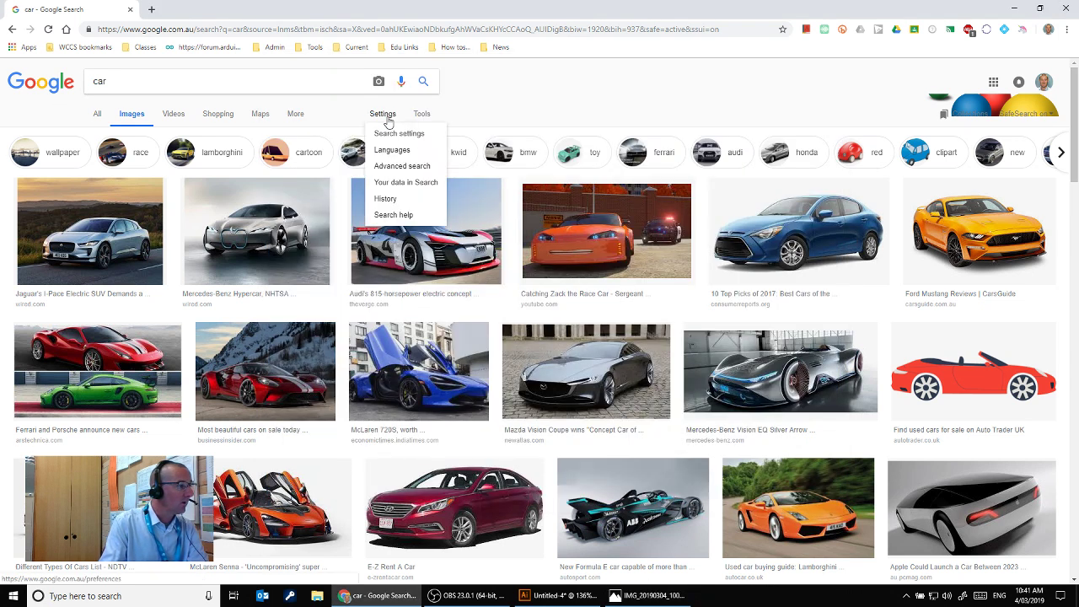
left_click(424, 115)
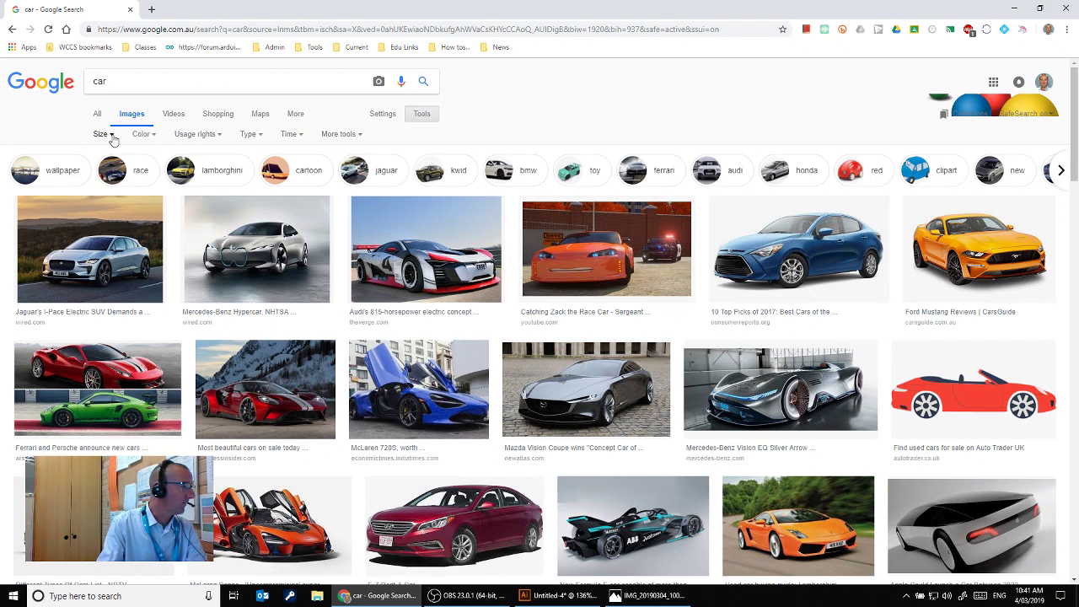
left_click(147, 136)
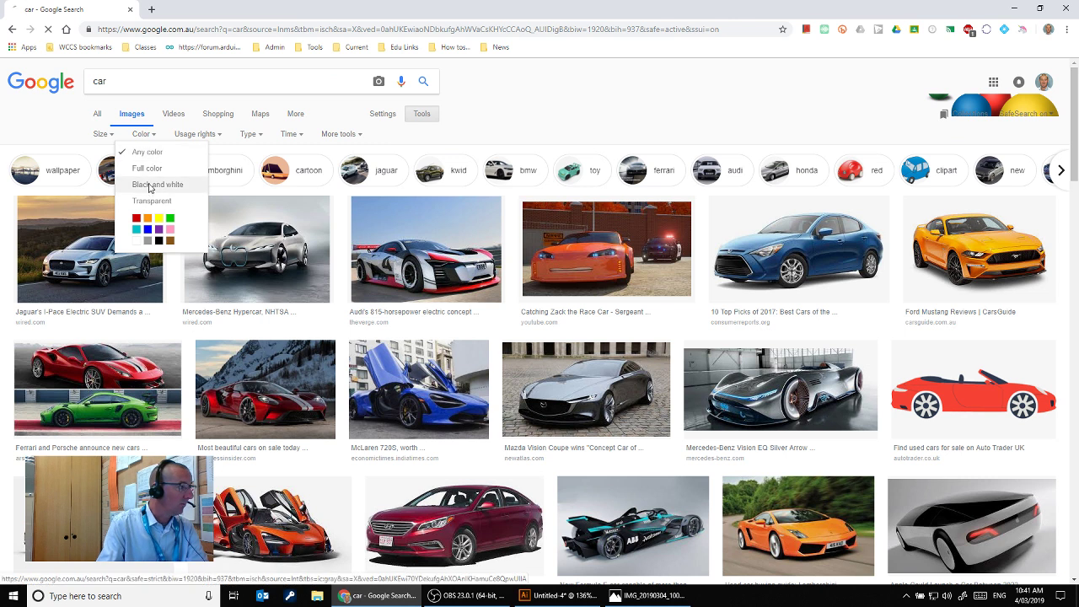
left_click(148, 186)
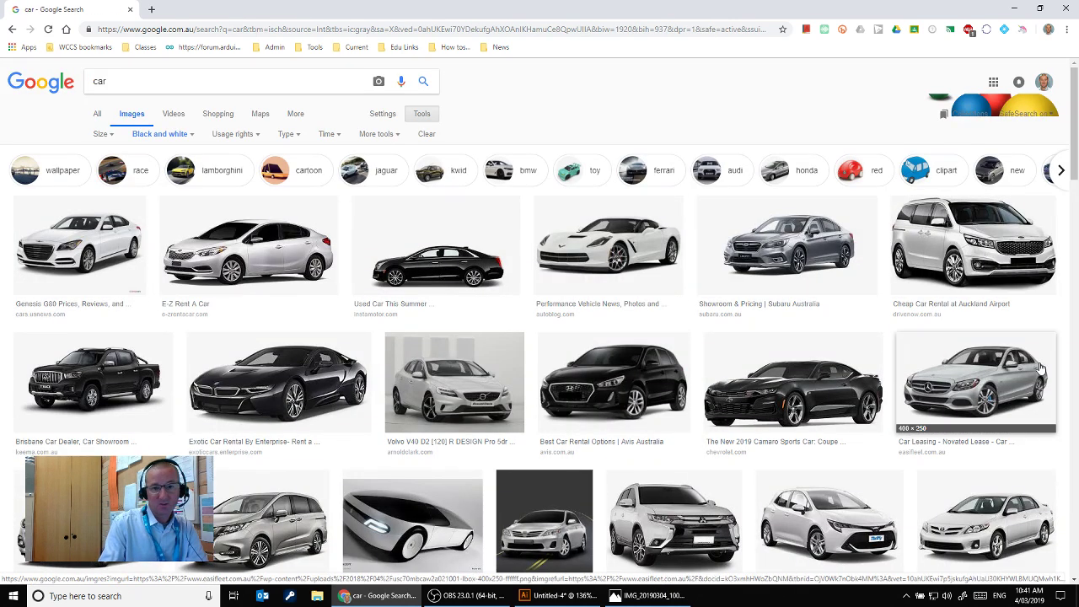
left_click(294, 137)
left_click(295, 206)
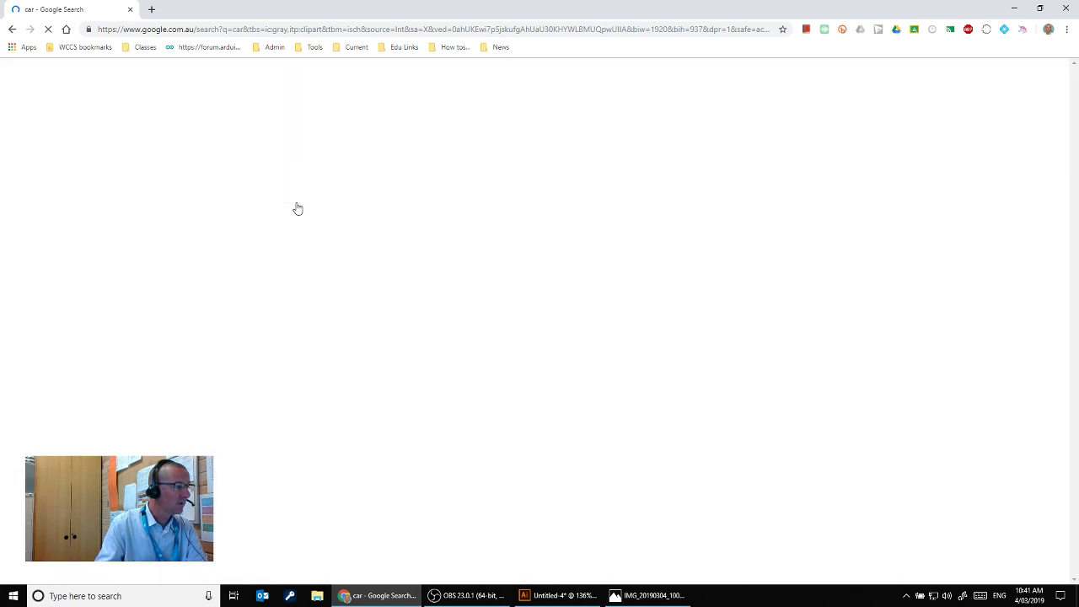
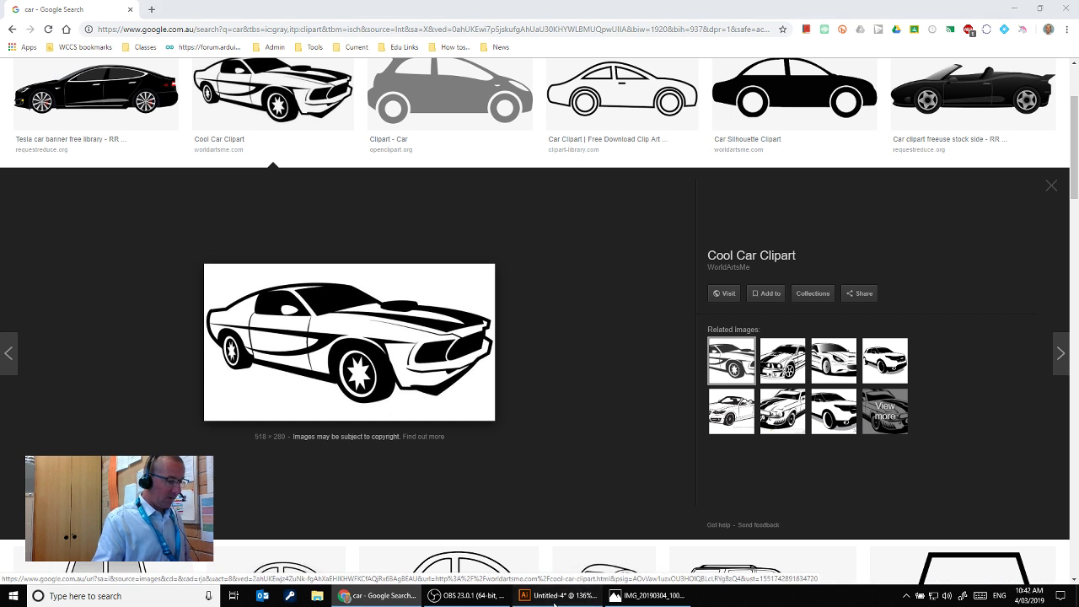
Switch back to Illustrator and paste the copied Cool Car Clipart image onto the artboard.
left_click(558, 595)
key("ctrl+v")
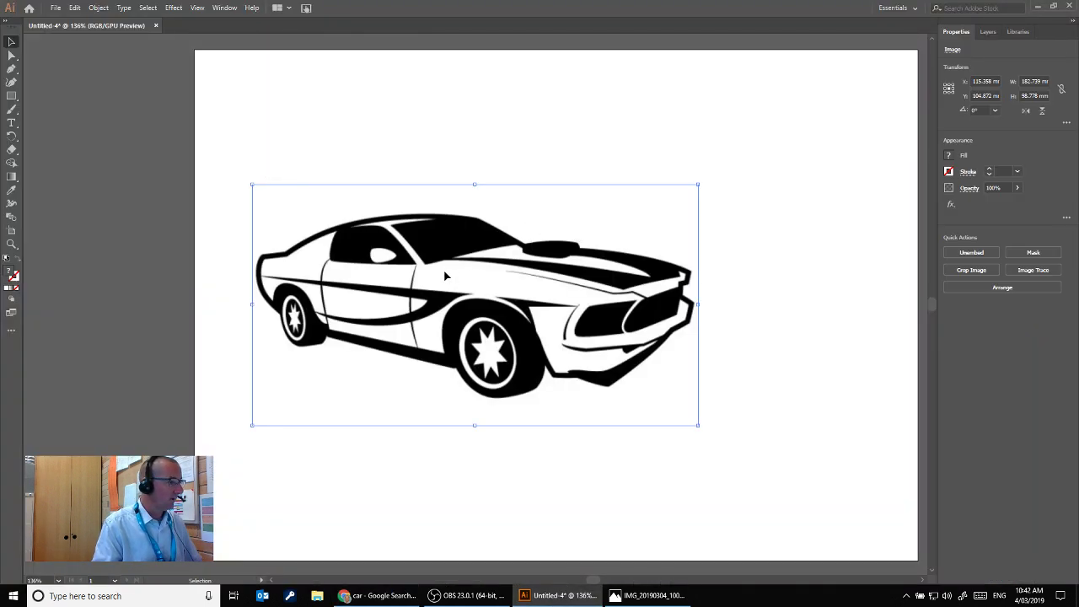
Move the car image higher on the artboard and trace it with the Black and White Logo preset.
left_click_drag(445, 273, 457, 203)
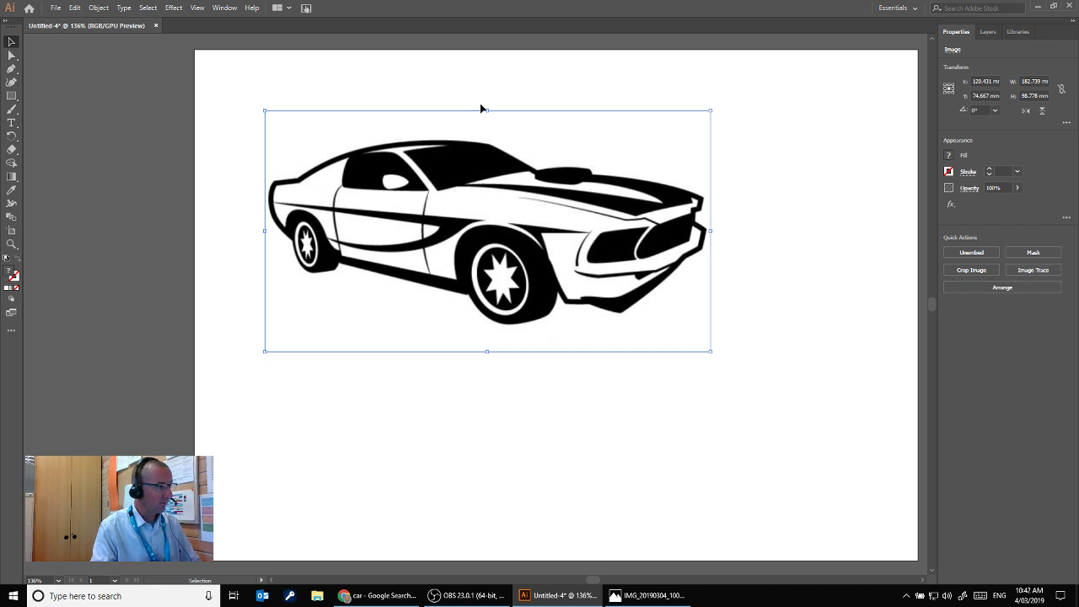
left_click(1034, 272)
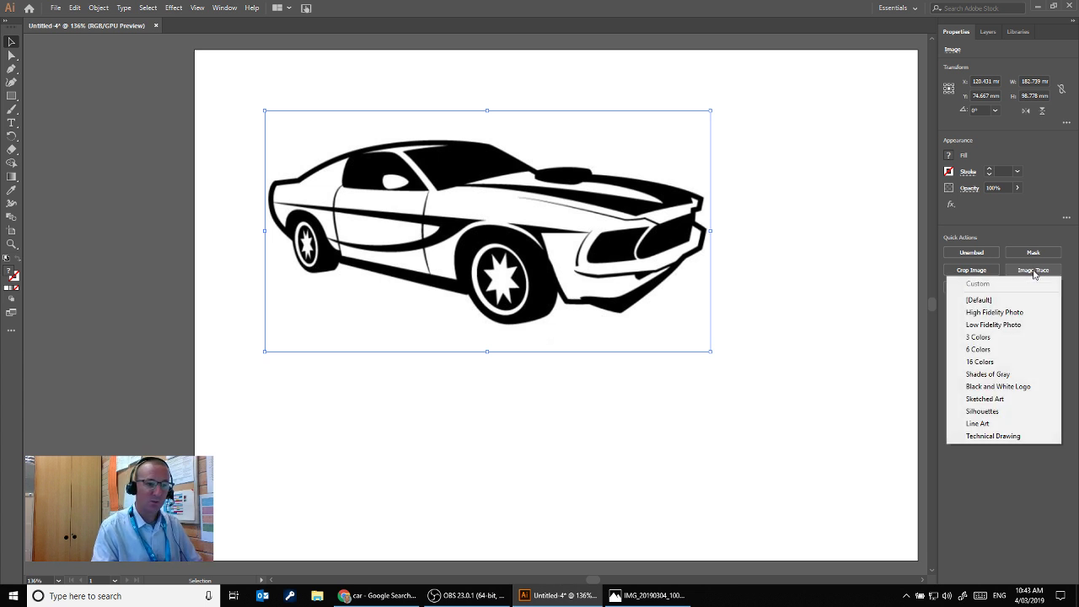
left_click(991, 387)
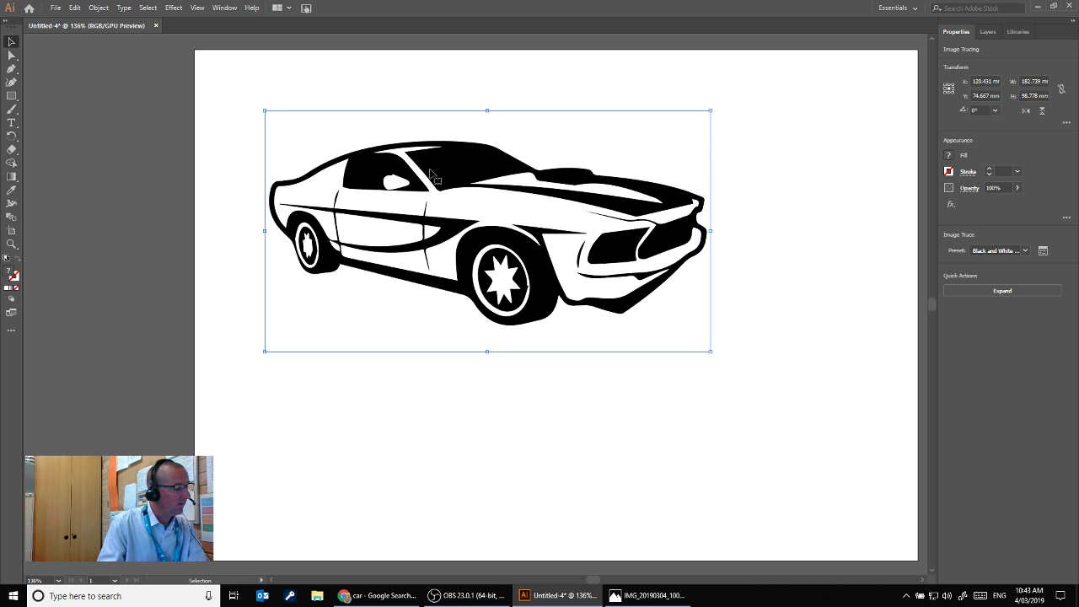
Expand the traced car into editable paths and ungroup them.
left_click(1008, 292)
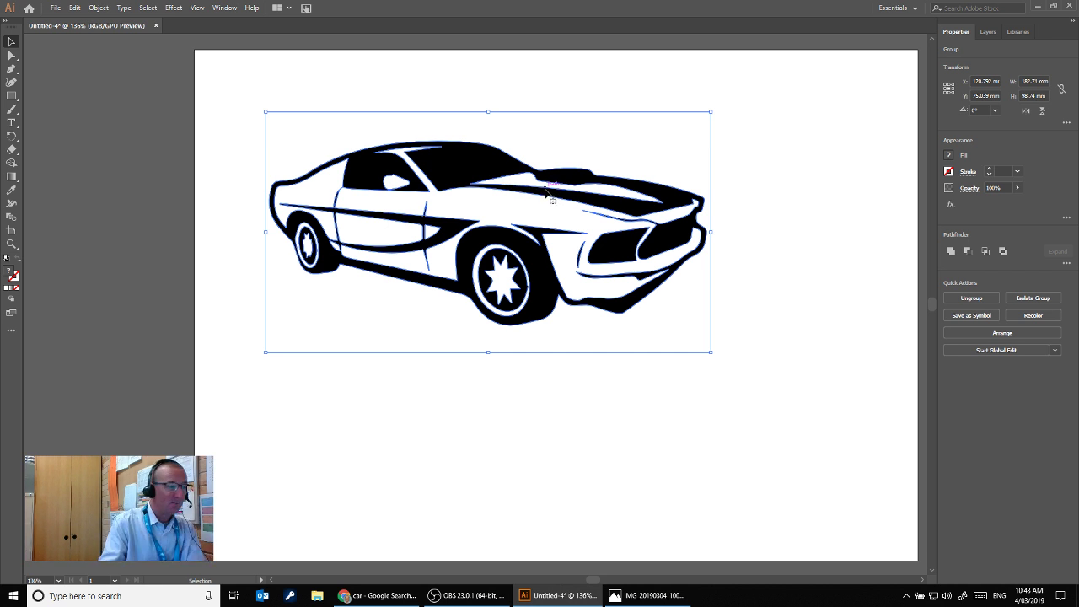
left_click(972, 299)
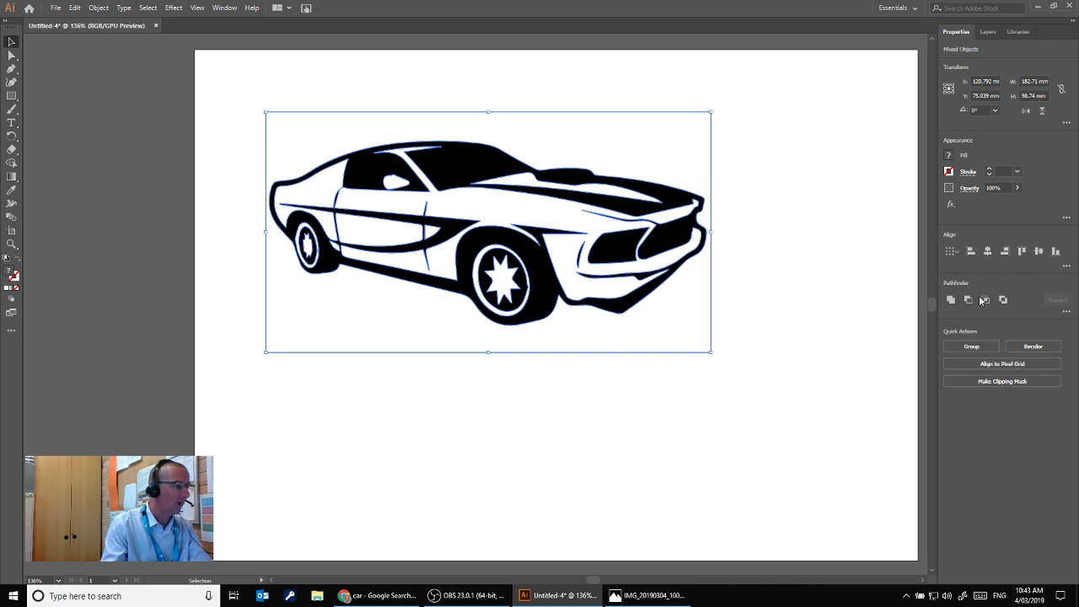
List the objects inside Layer 1 and delete the white background shape surrounding the car.
left_click(987, 32)
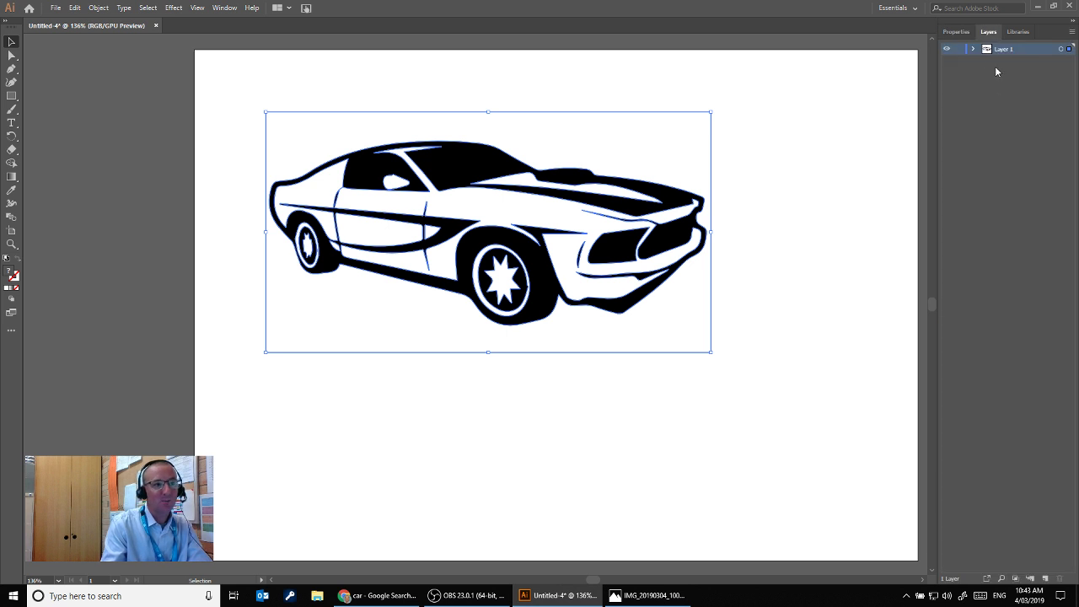
left_click(974, 49)
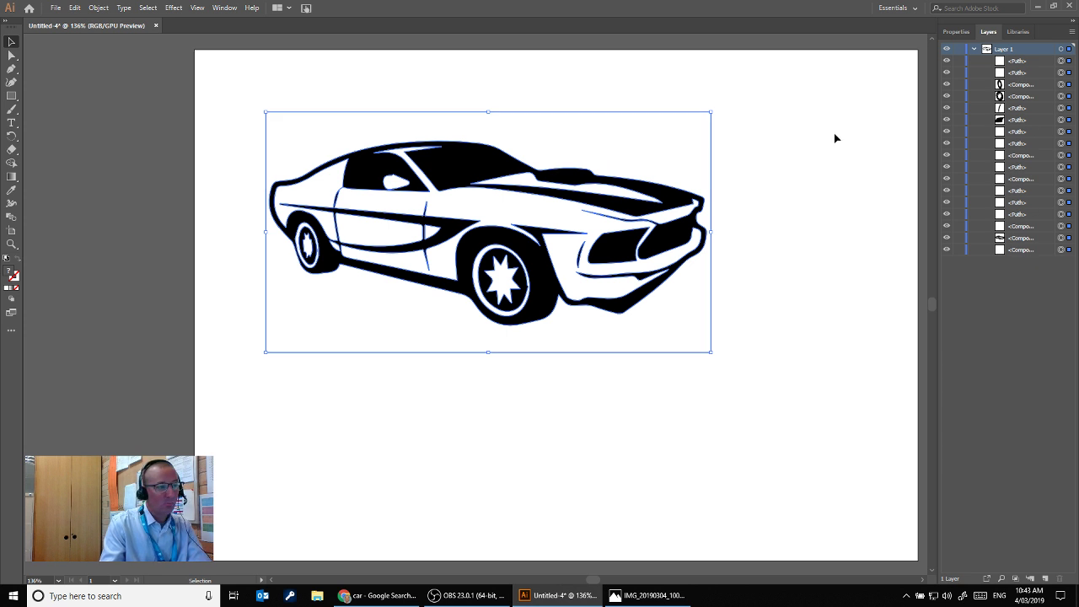
left_click(622, 148)
left_click(642, 151)
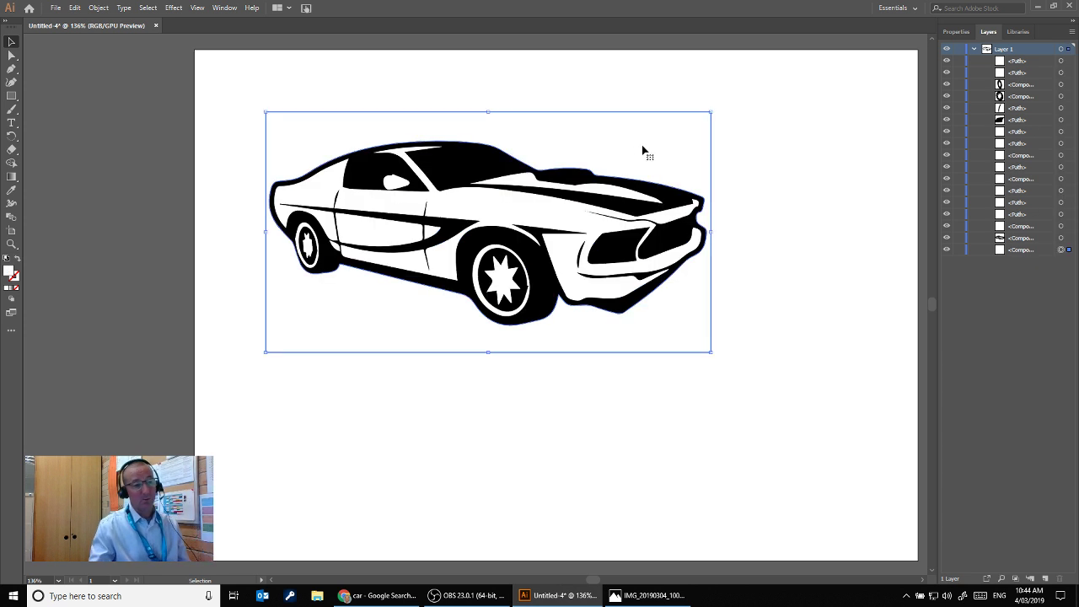
left_click(863, 192)
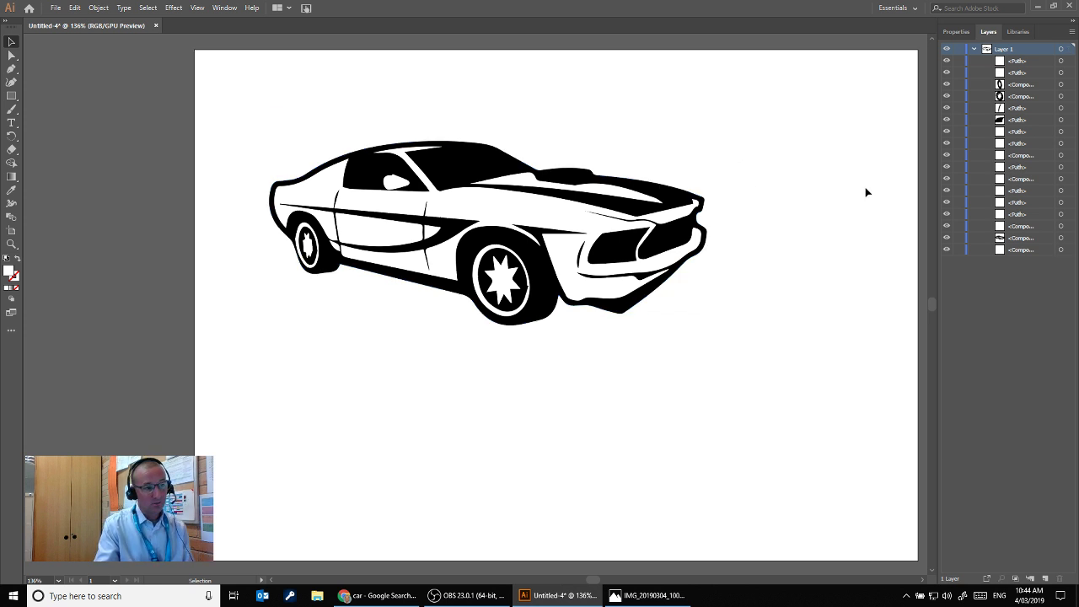
left_click(624, 145)
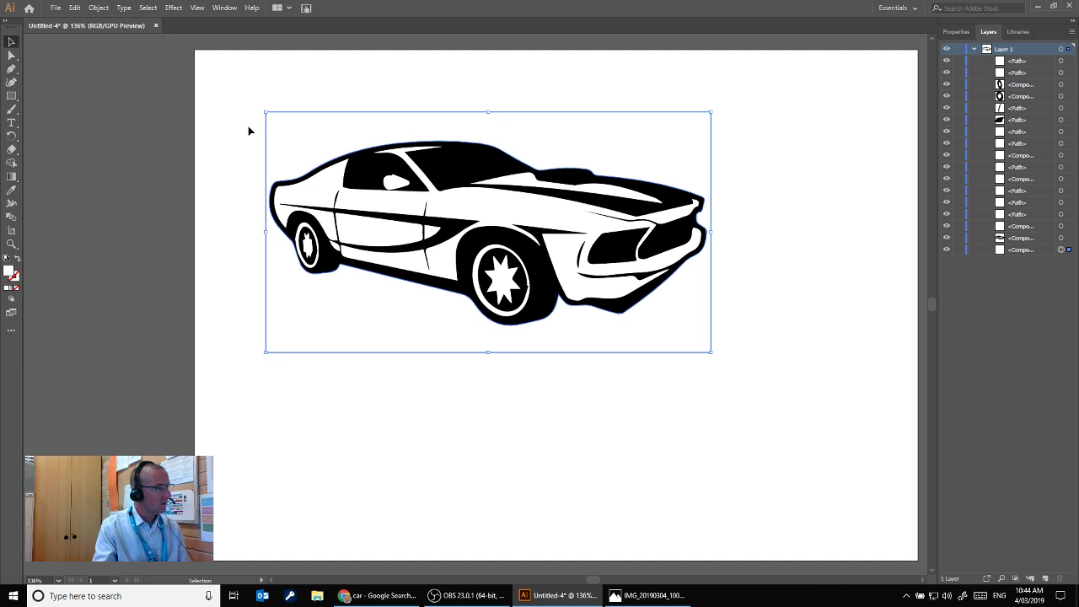
left_click_drag(702, 161, 830, 186)
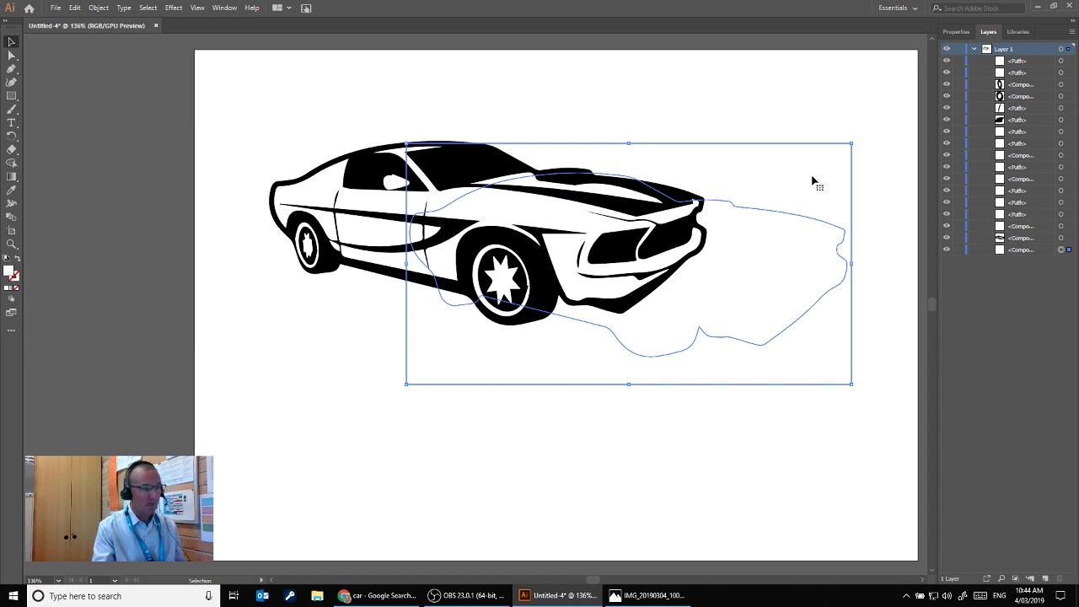
left_click_drag(813, 180, 796, 156)
key("Delete")
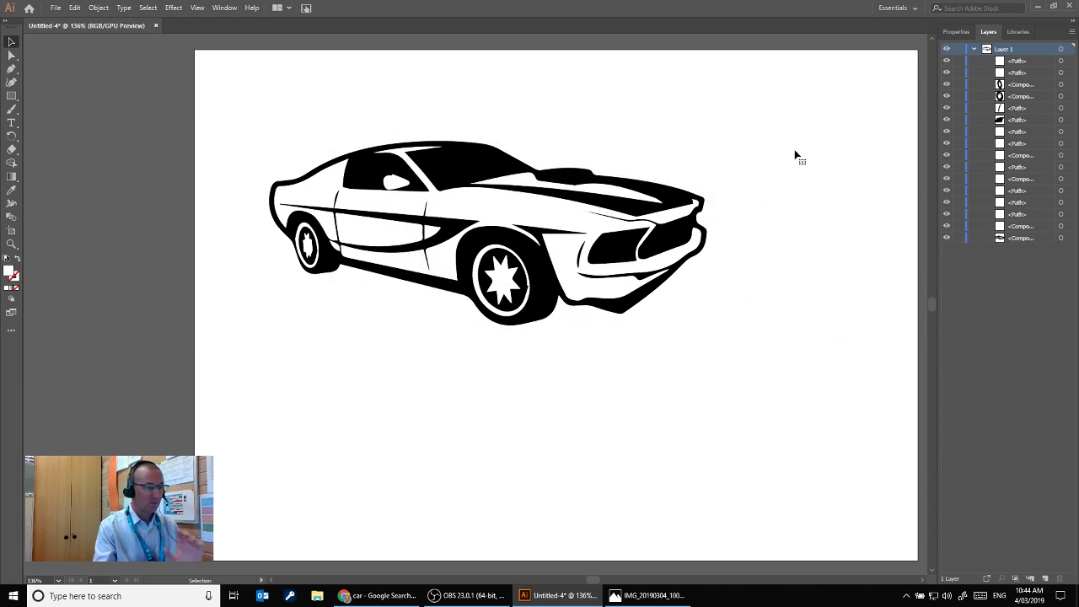
Delete the white shapes filling the bonnet, the main bodywork, the rear side panel and the rear wheel's star.
left_click(515, 187)
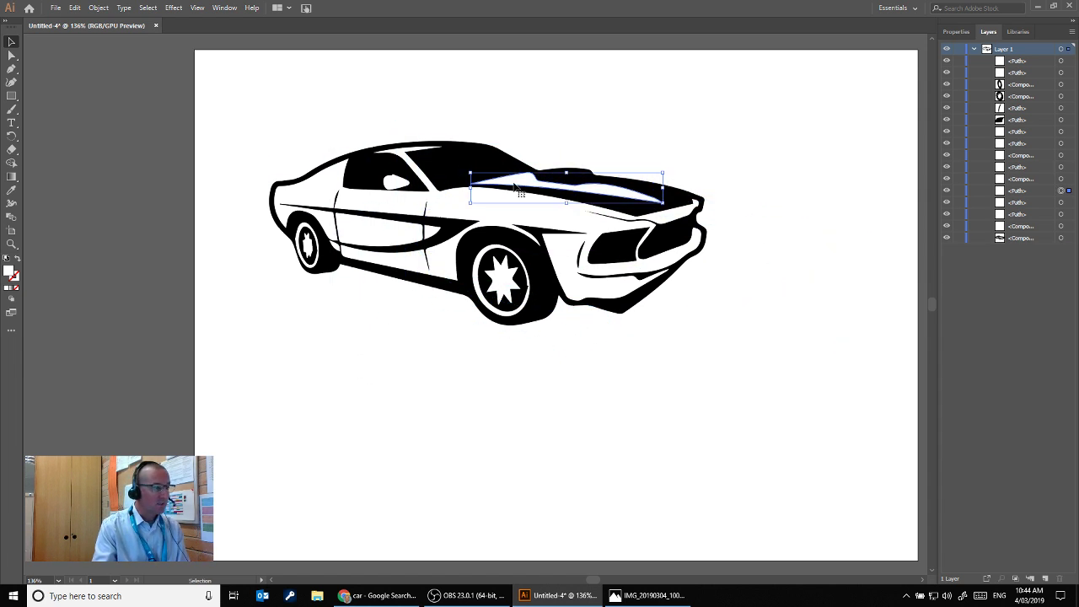
key("Delete")
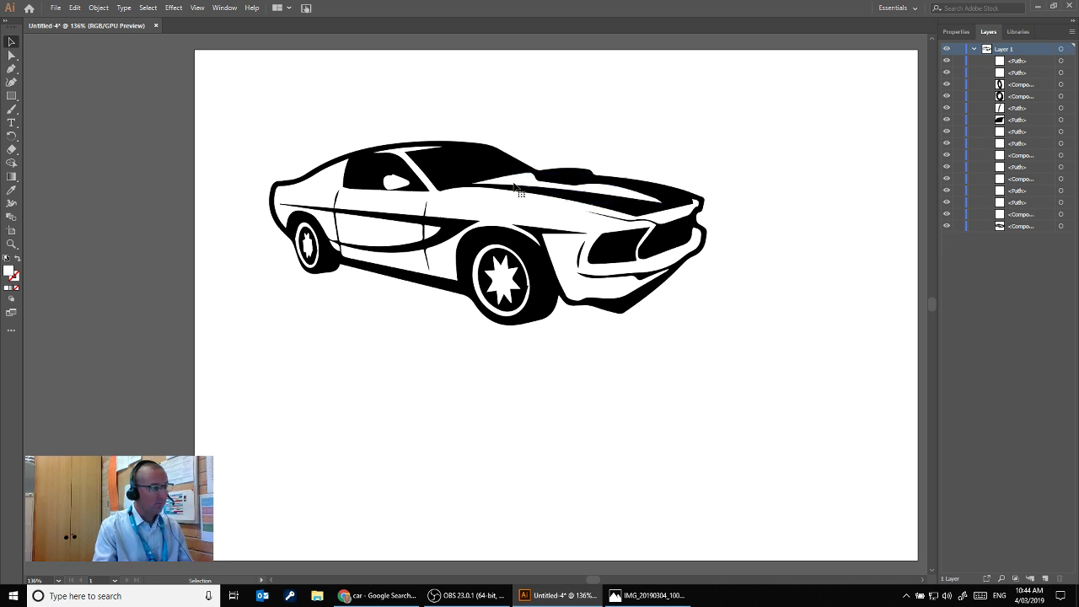
left_click(402, 158)
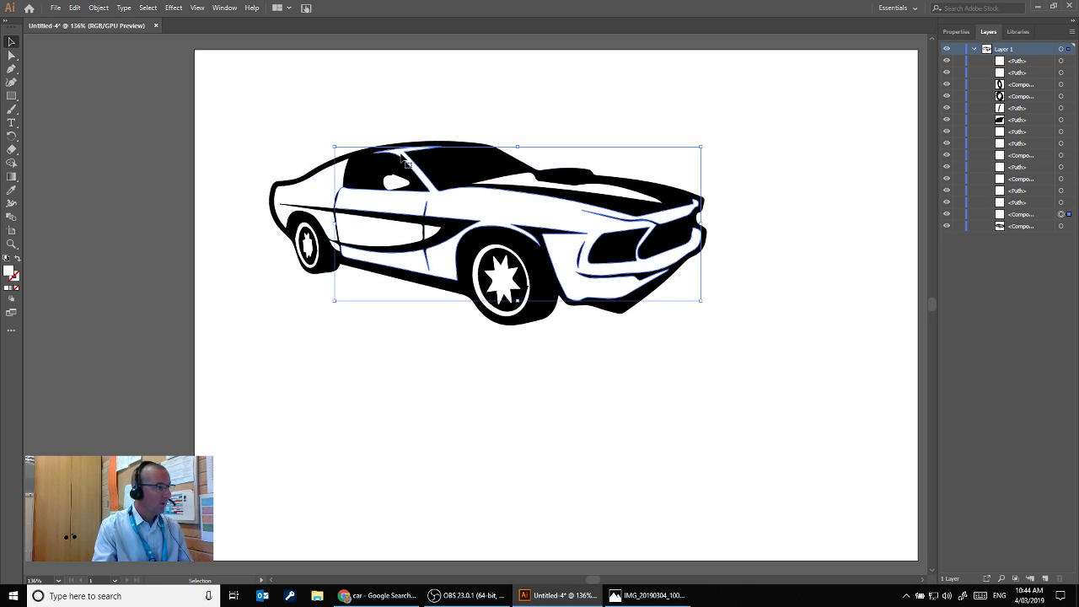
key("Delete")
left_click(326, 185)
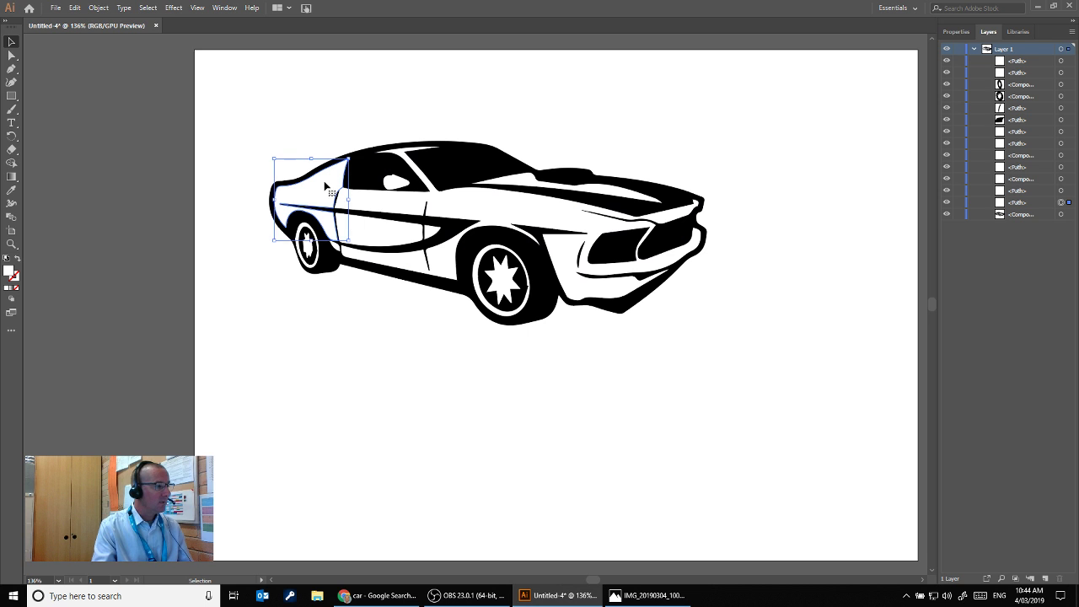
key("Delete")
left_click(308, 251)
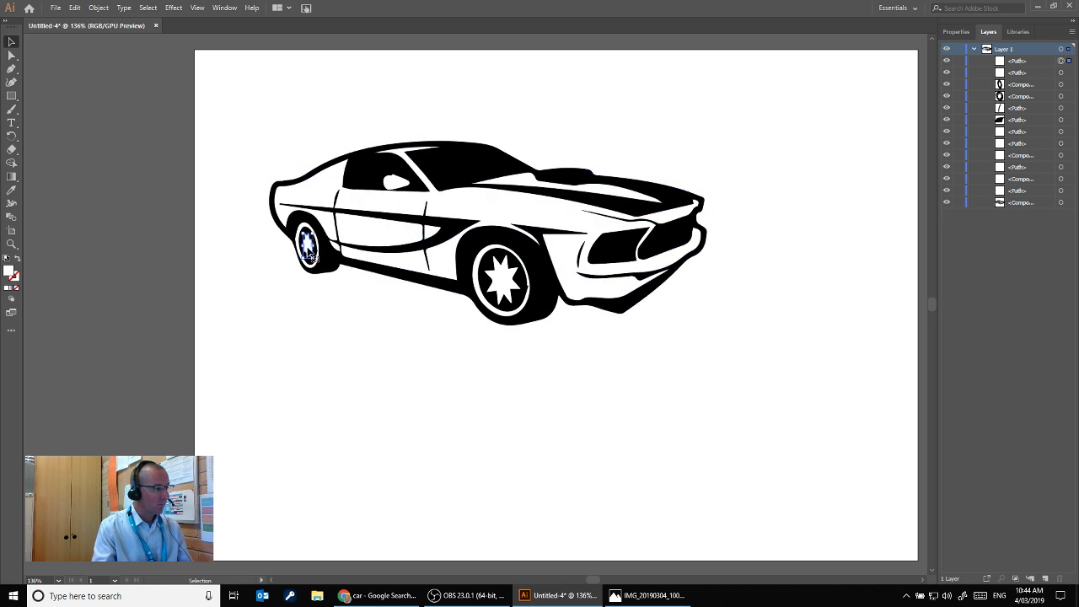
key("Delete")
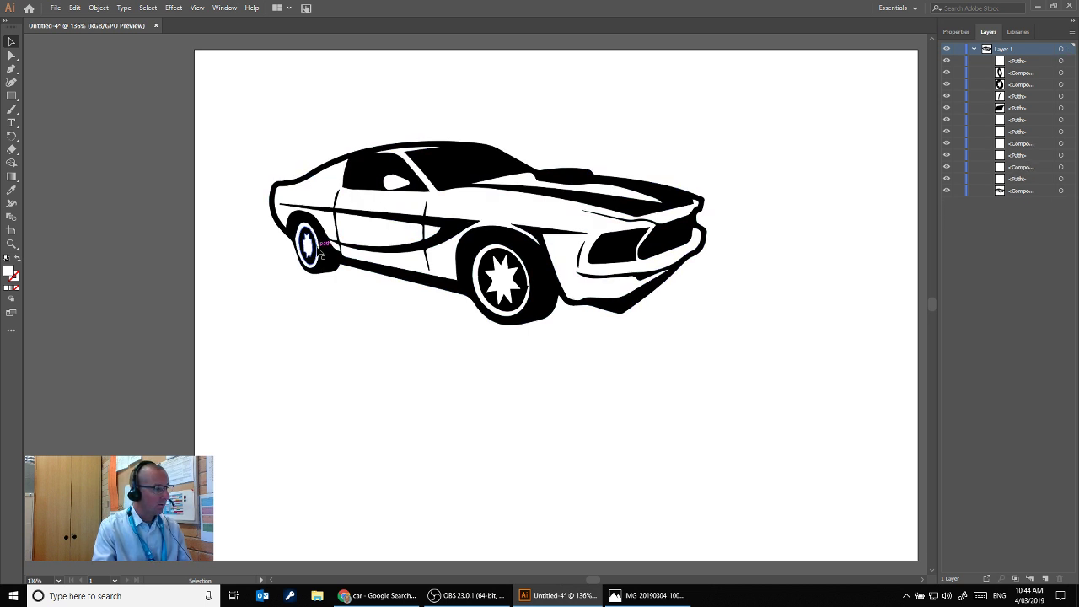
Identify the wheel shapes through their layer entries and delete the white star in the front wheel.
left_click(321, 251)
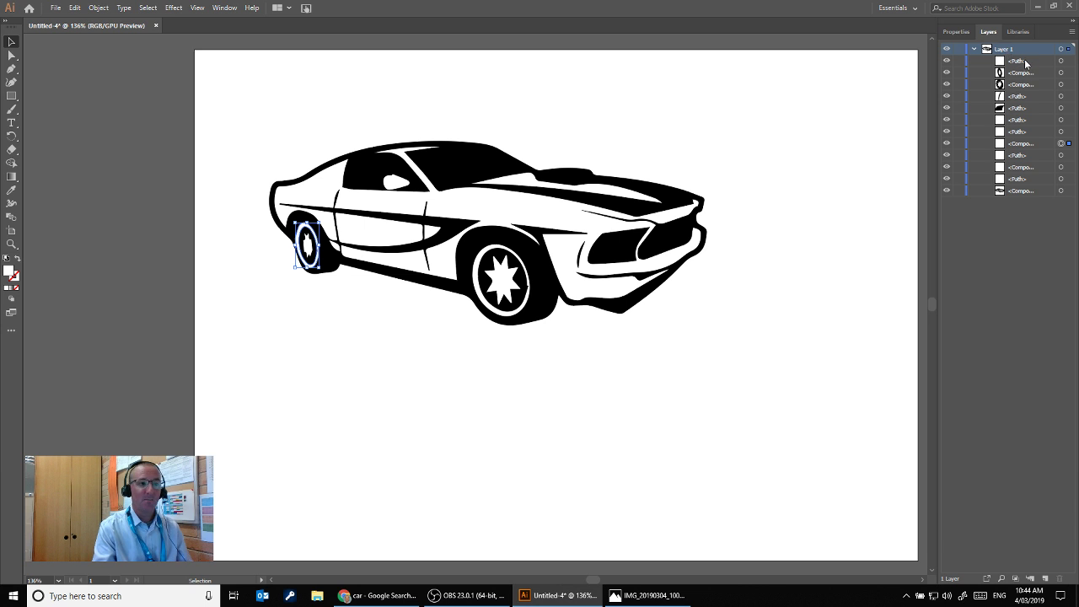
left_click(1068, 63)
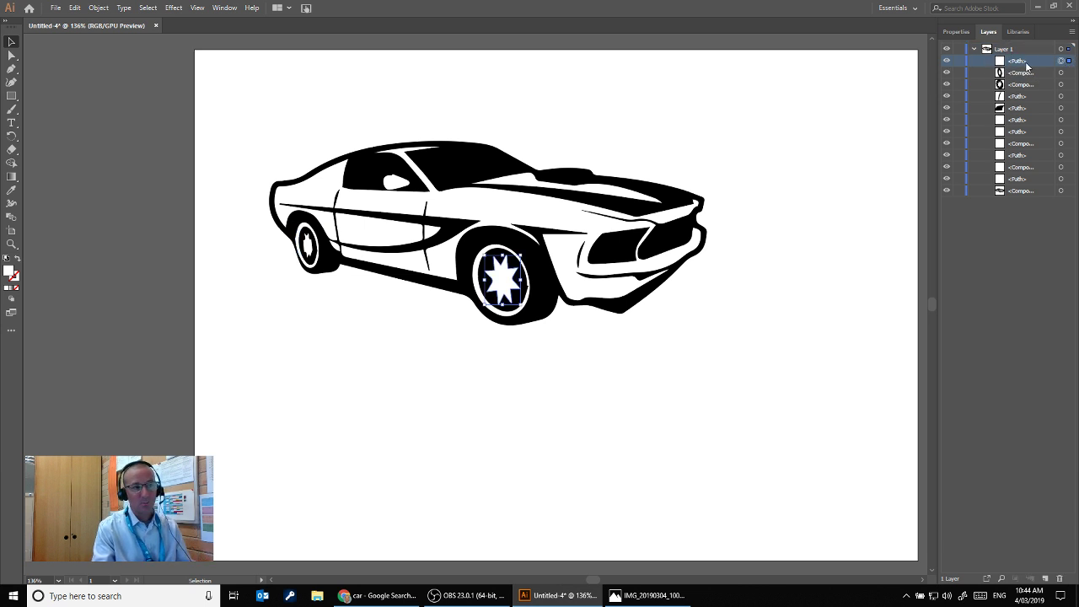
left_click(1069, 75)
left_click(1069, 85)
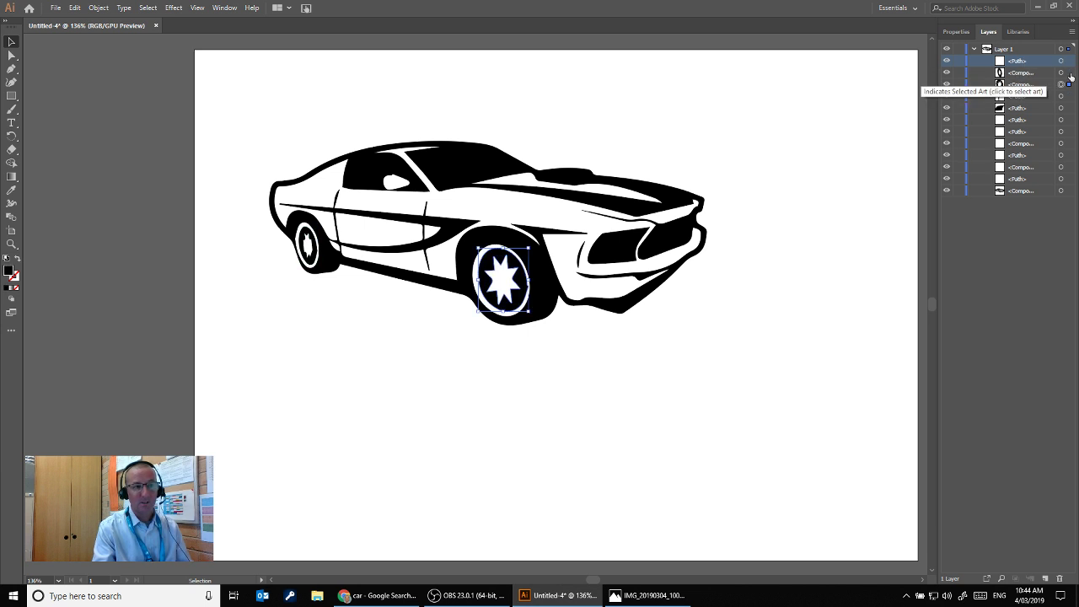
left_click(1068, 73)
left_click(1068, 61)
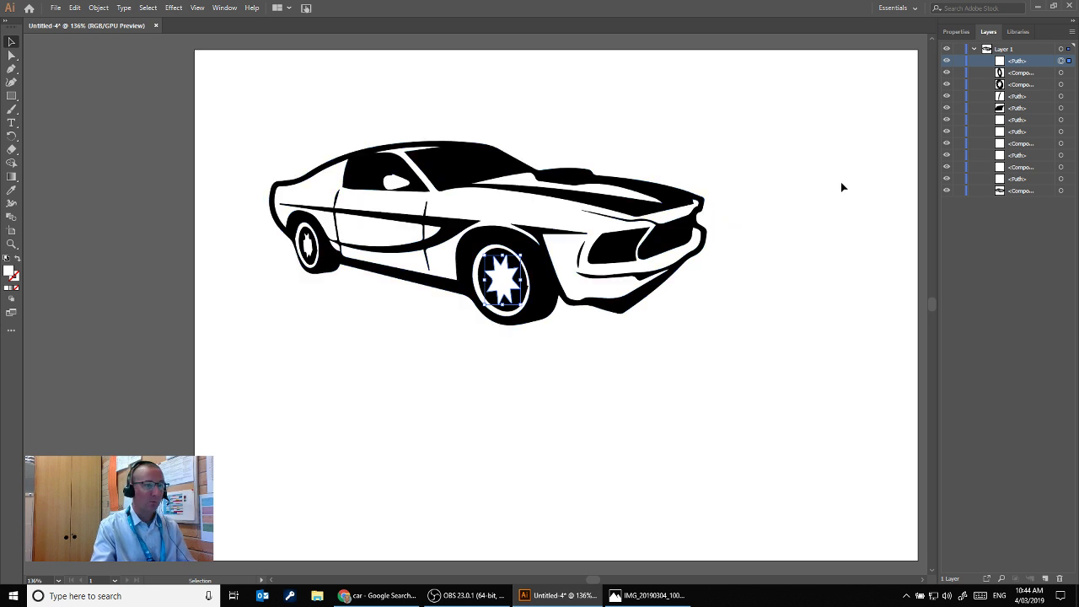
key("Delete")
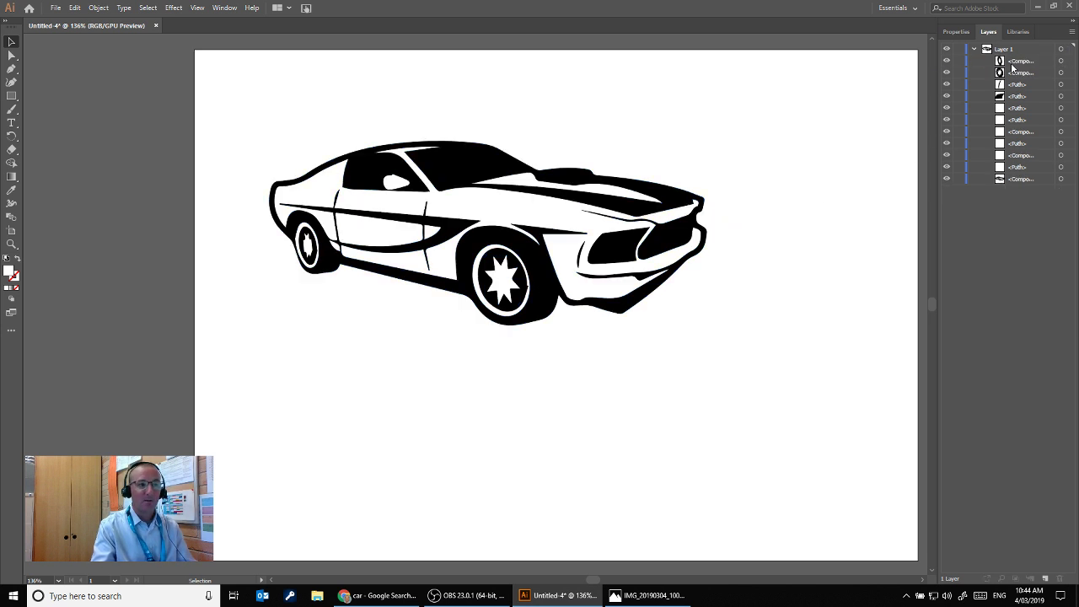
Delete the six remaining white shapes in Layer 1, keeping only the black wheel, headlight and car body shapes.
left_click(1068, 62)
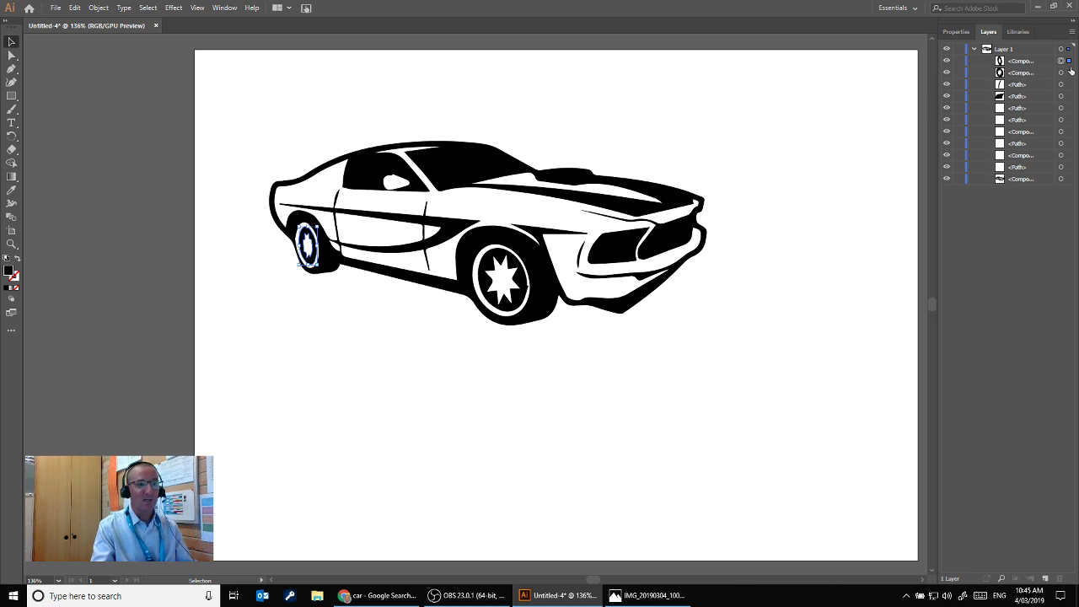
left_click(1068, 72)
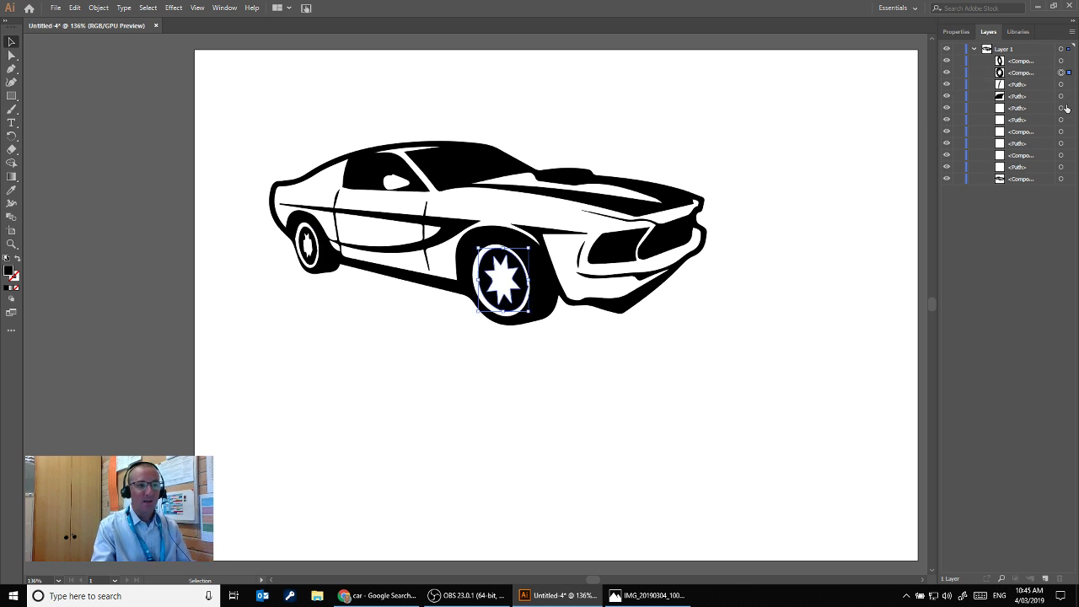
left_click(1068, 108)
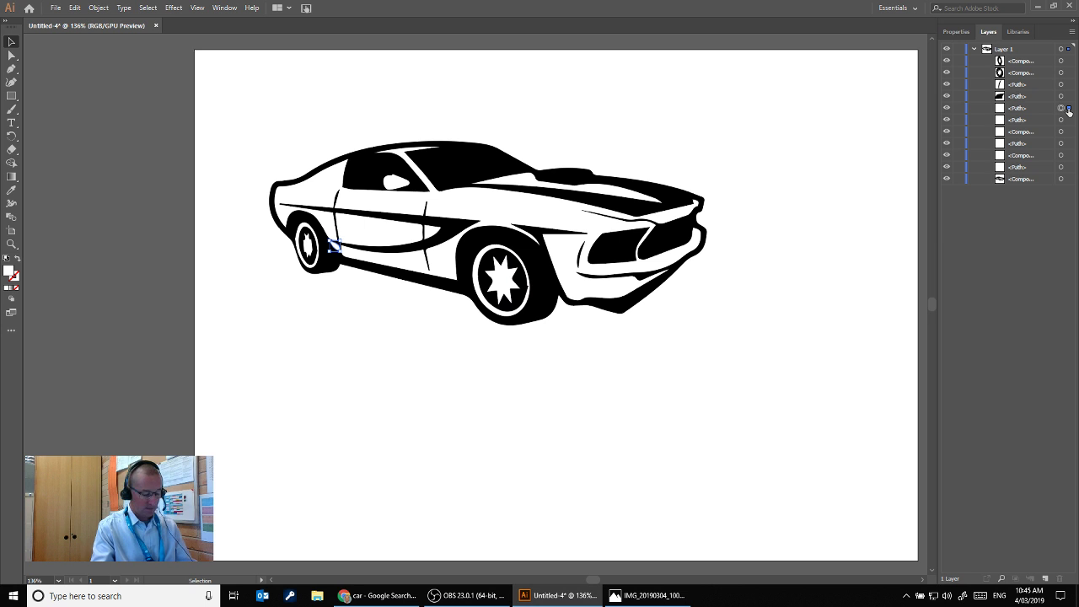
key("Delete")
left_click(1068, 108)
key("Delete")
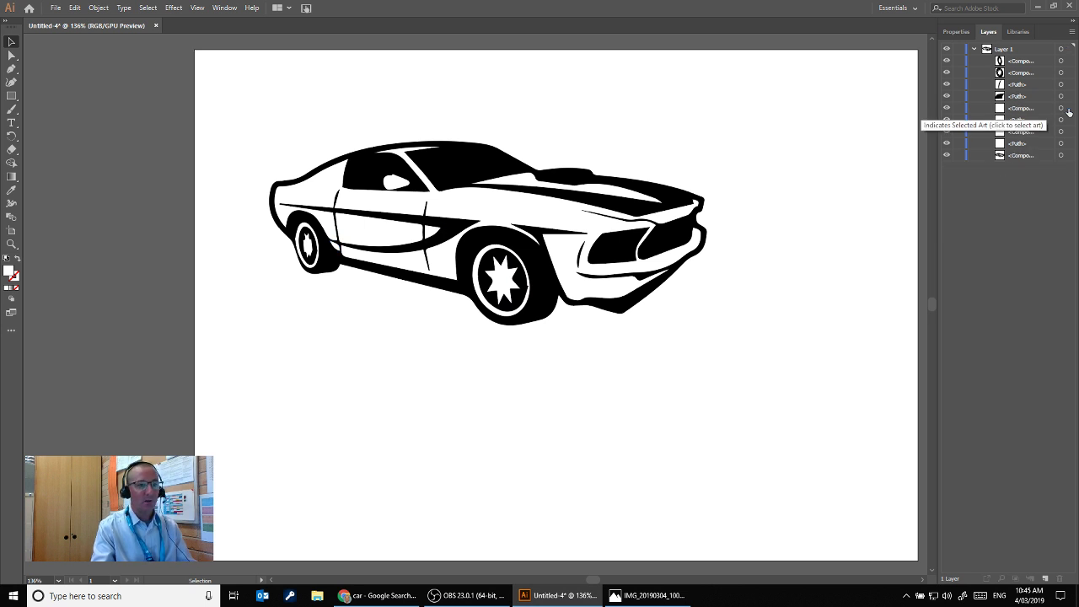
left_click(1067, 108)
key("Delete")
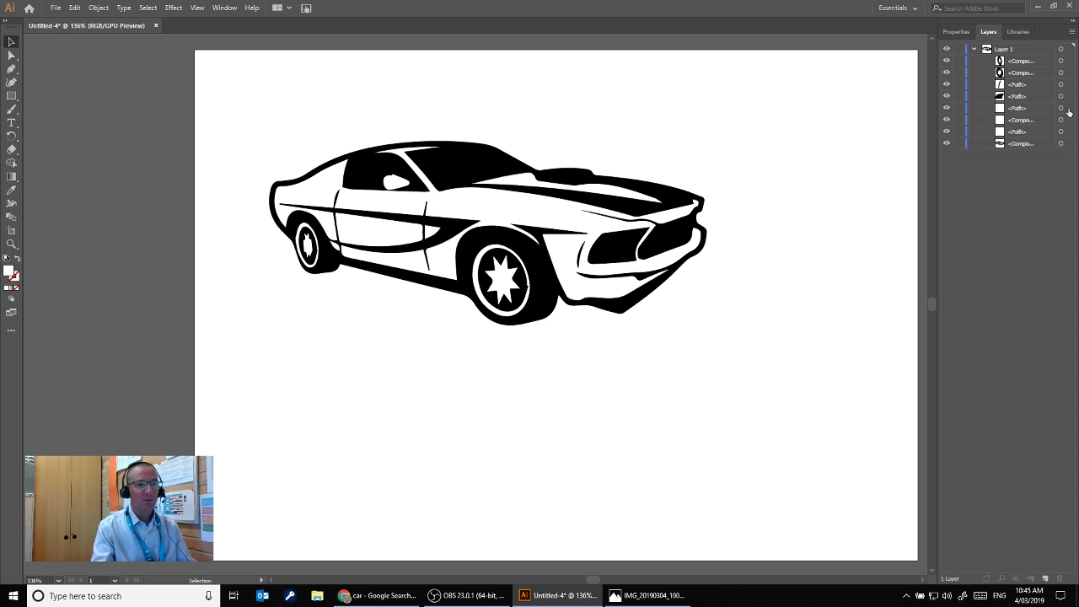
left_click(1068, 108)
key("Delete")
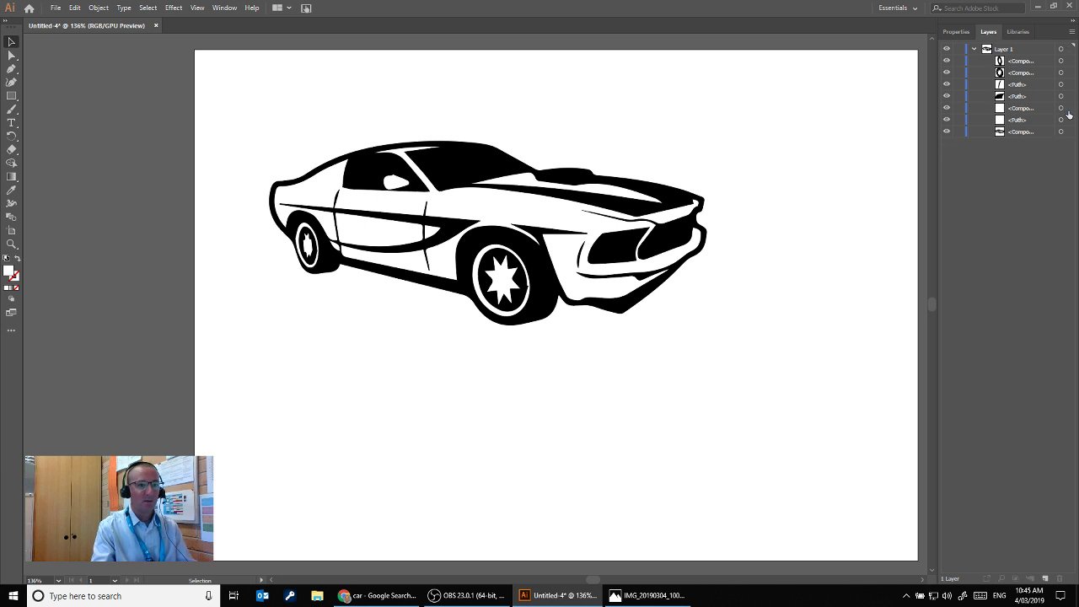
left_click(1068, 110)
key("Delete")
left_click(1068, 109)
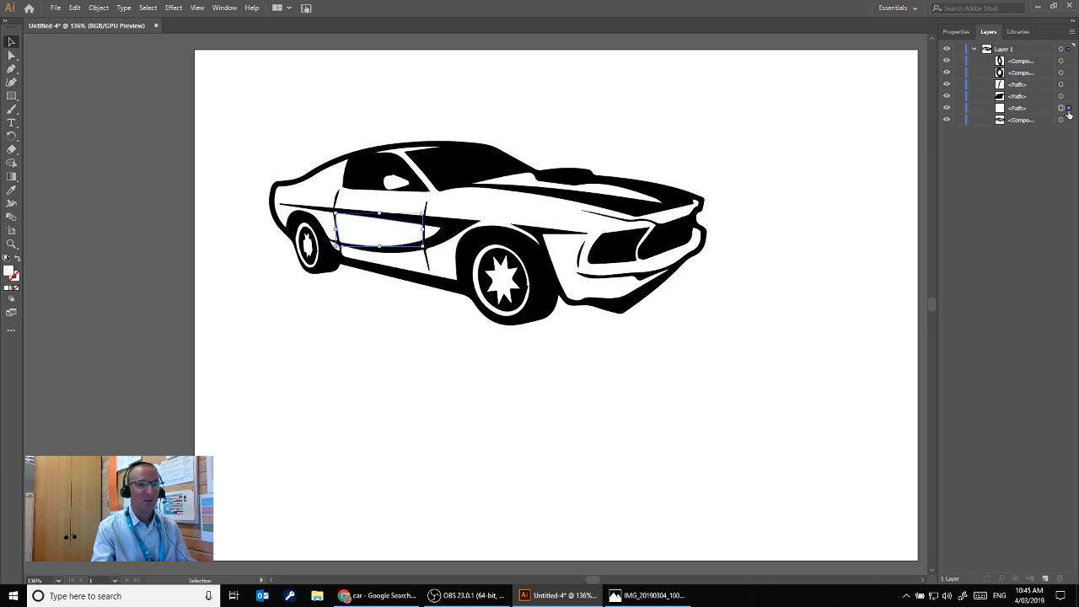
key("Delete")
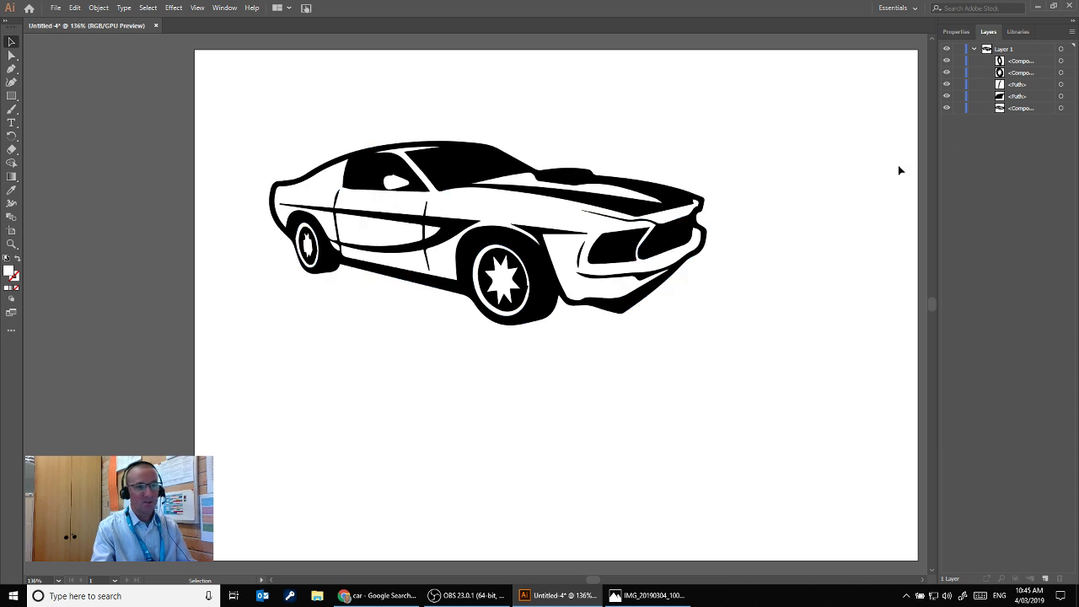
Move the black car body down and away from its wheels and headlight to check its cutouts, and undo the move.
left_click(1068, 109)
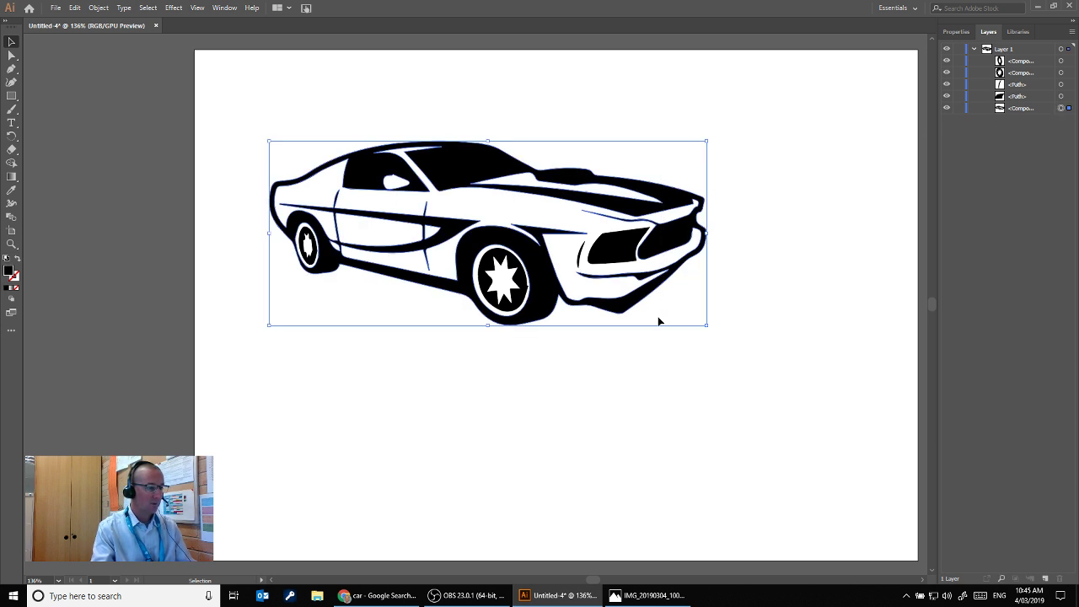
left_click_drag(620, 314, 710, 500)
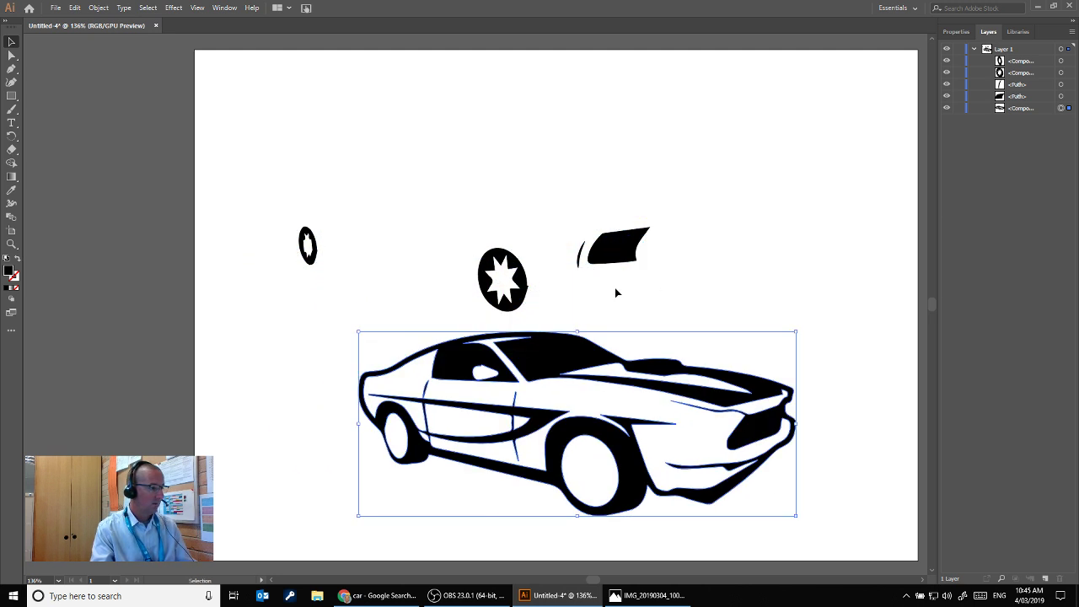
key("ctrl+z")
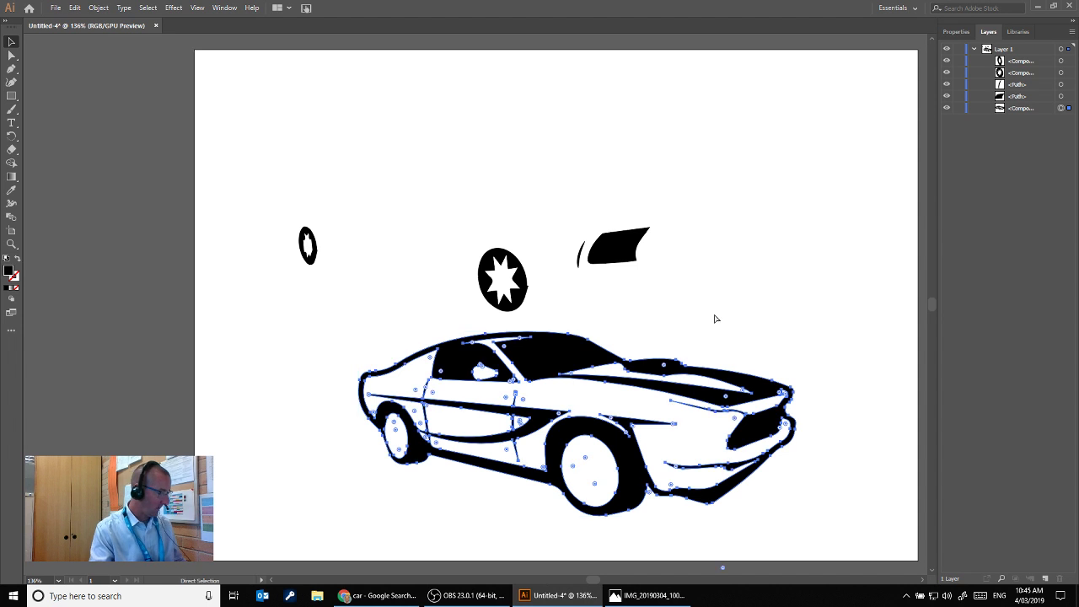
left_click(843, 290)
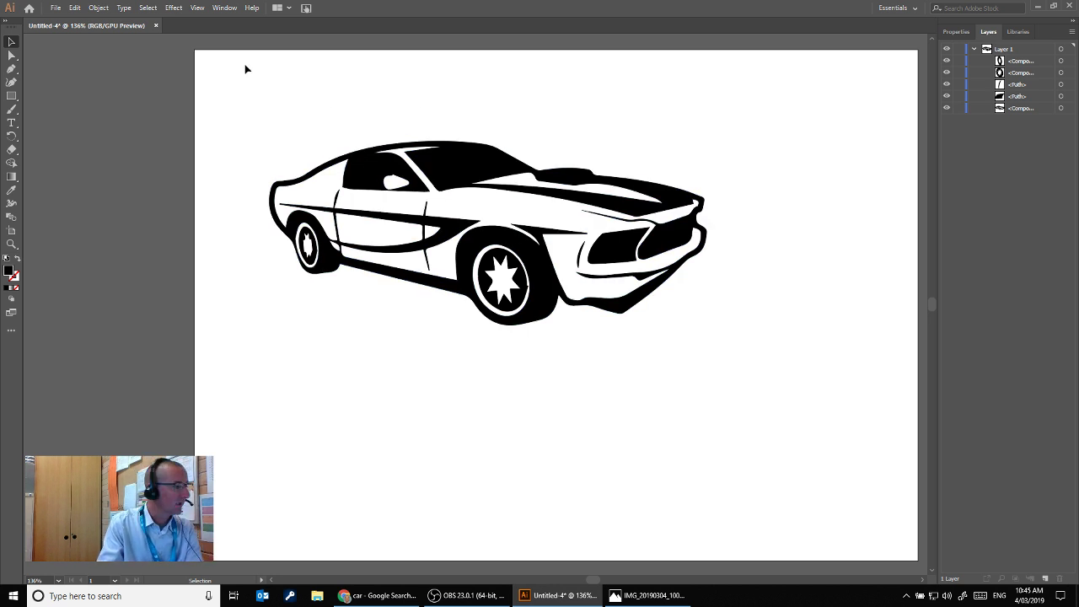
Select all the car shapes on the artboard and give them a black stroke.
left_click_drag(237, 105, 758, 373)
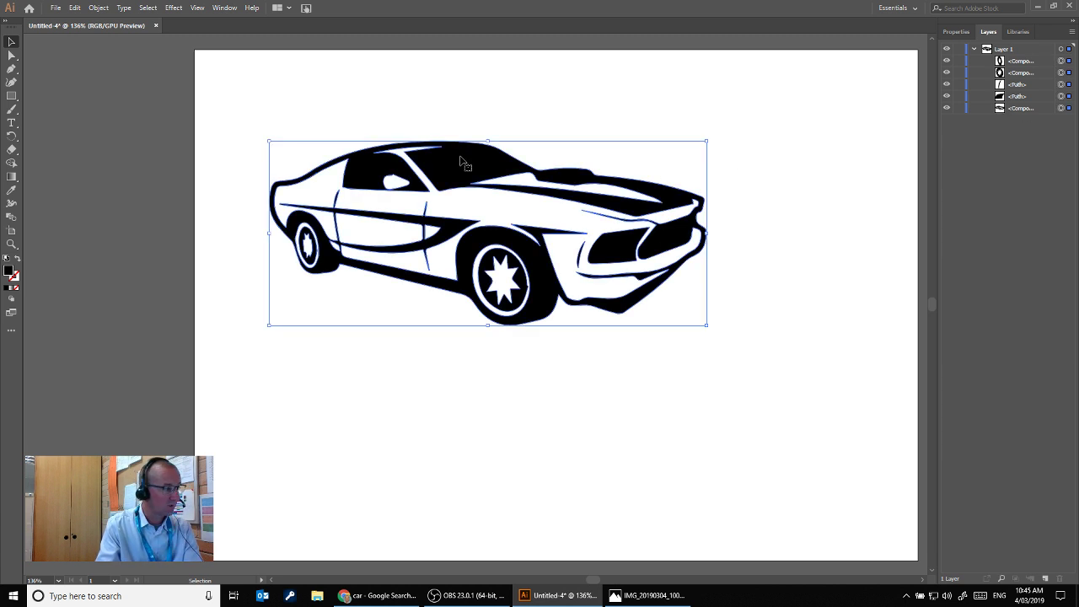
left_click(955, 31)
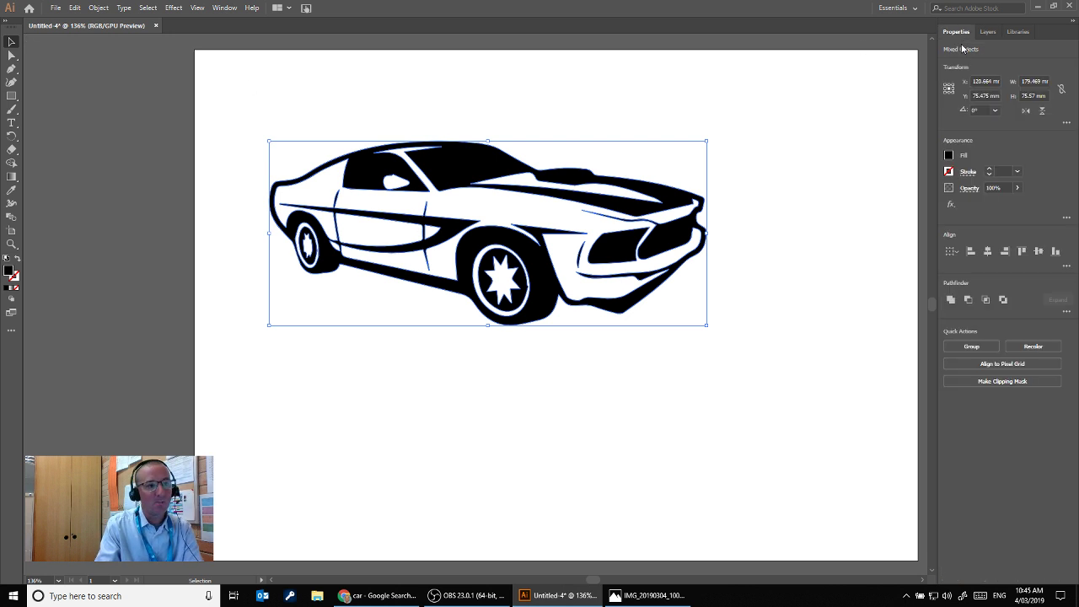
left_click(949, 171)
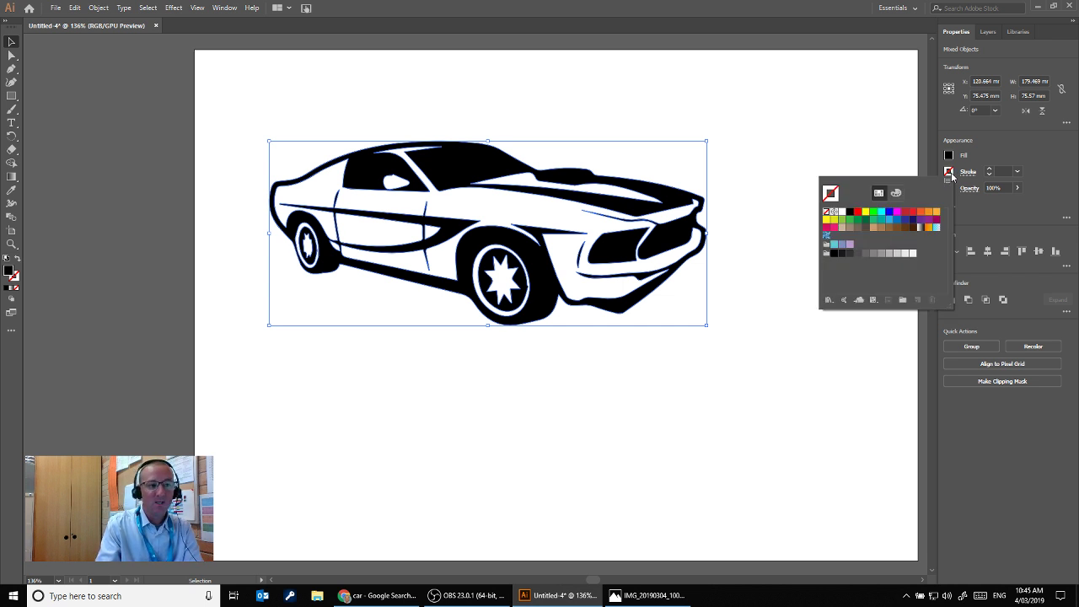
left_click(949, 173)
left_click(950, 172)
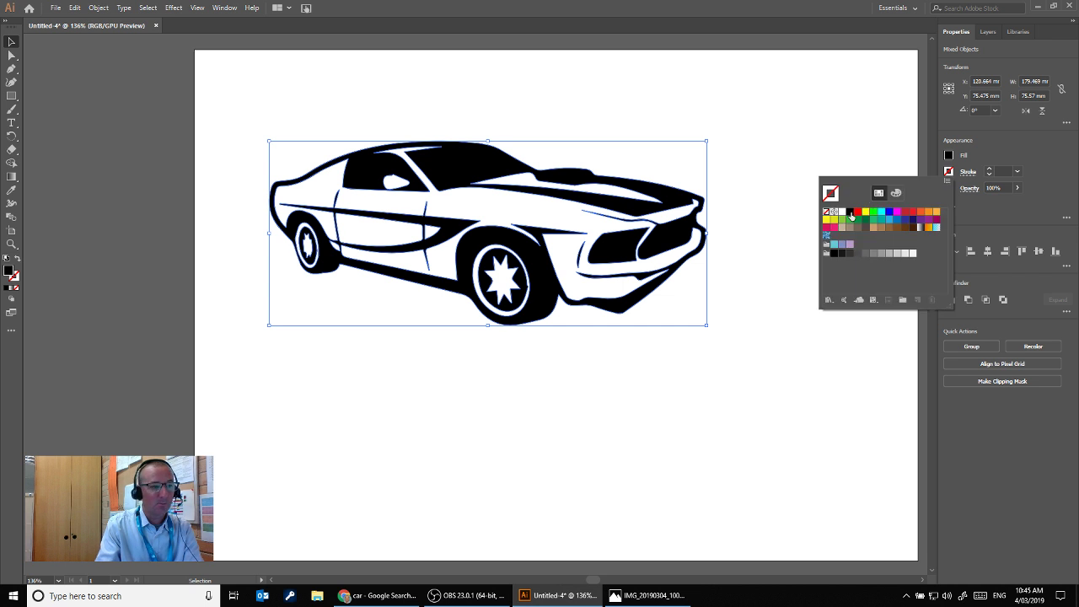
left_click(851, 216)
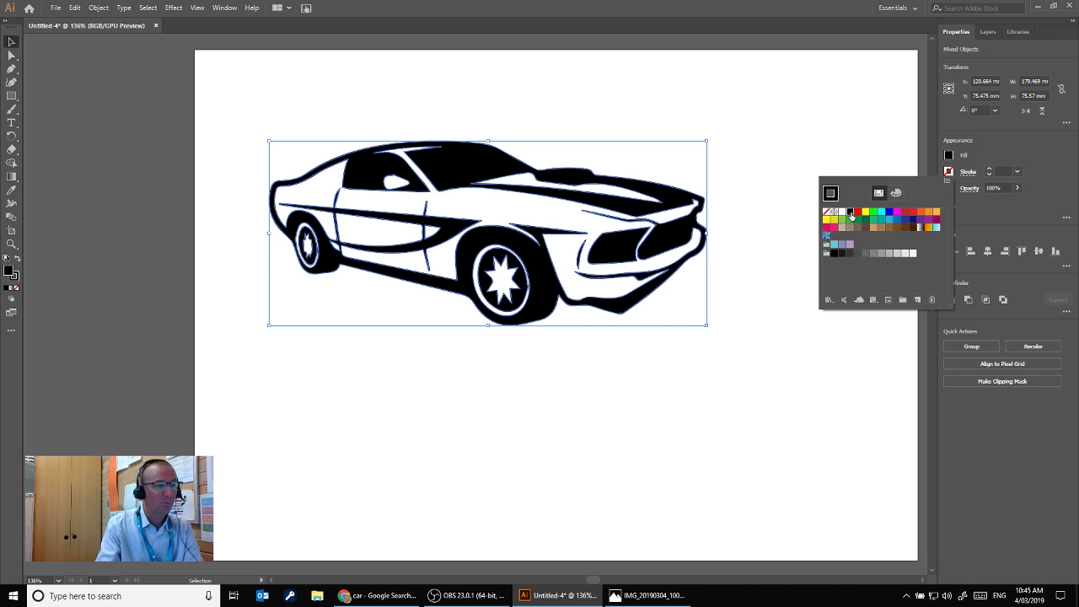
Remove the fill from all the car shapes, deselect them and check the bare paths in Outline view.
left_click(948, 158)
left_click(948, 158)
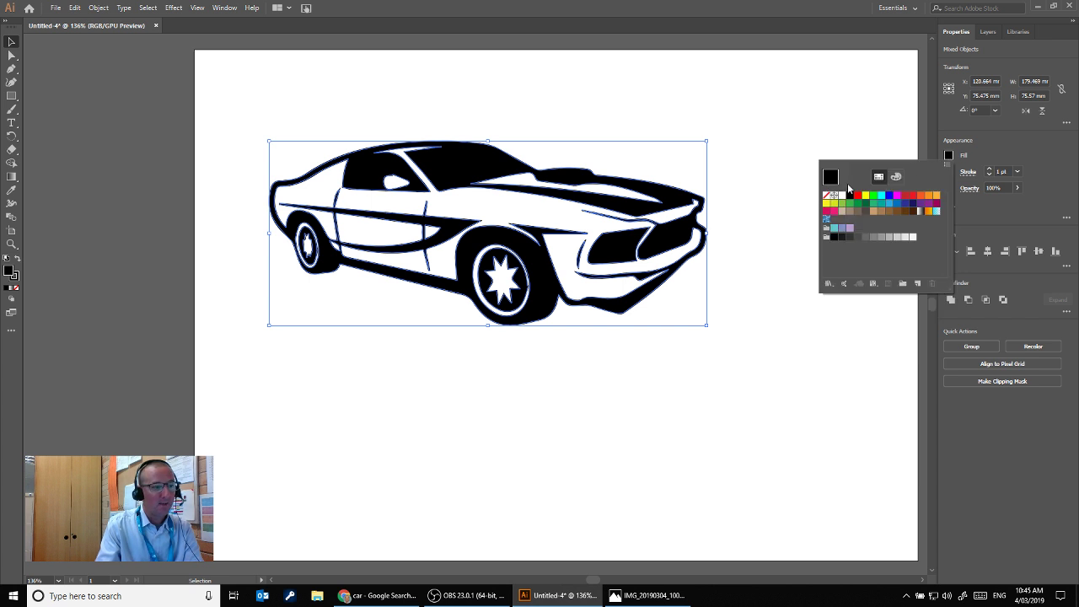
left_click(826, 198)
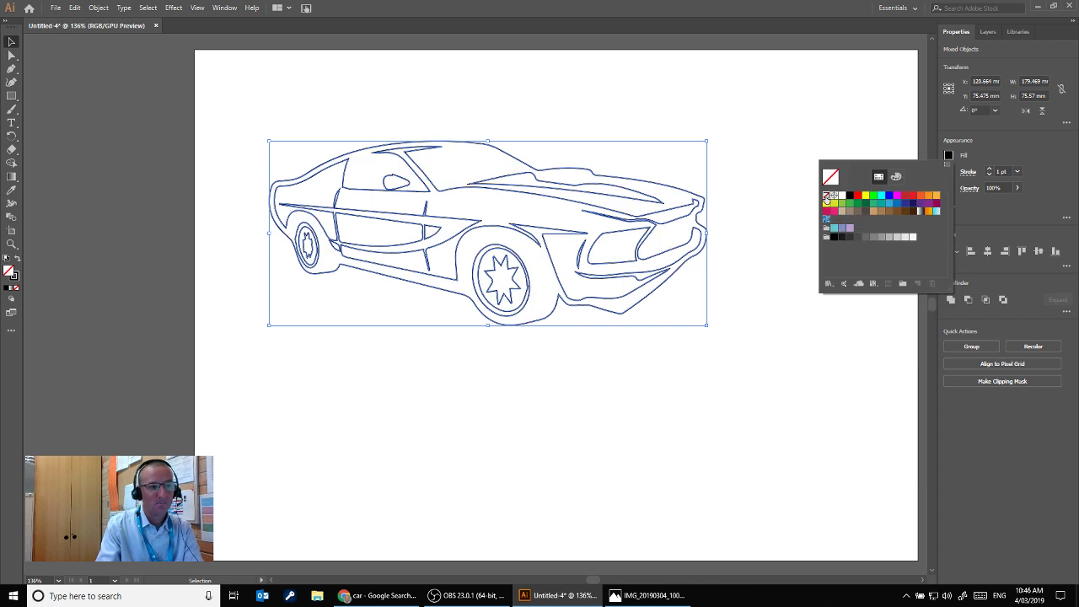
left_click(284, 266)
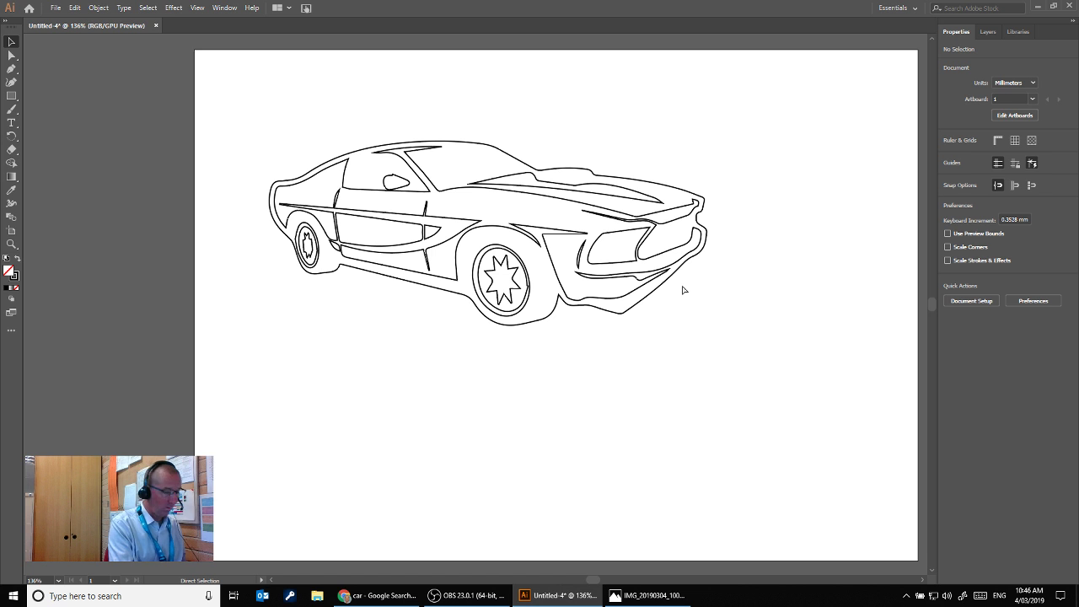
key("ctrl+y")
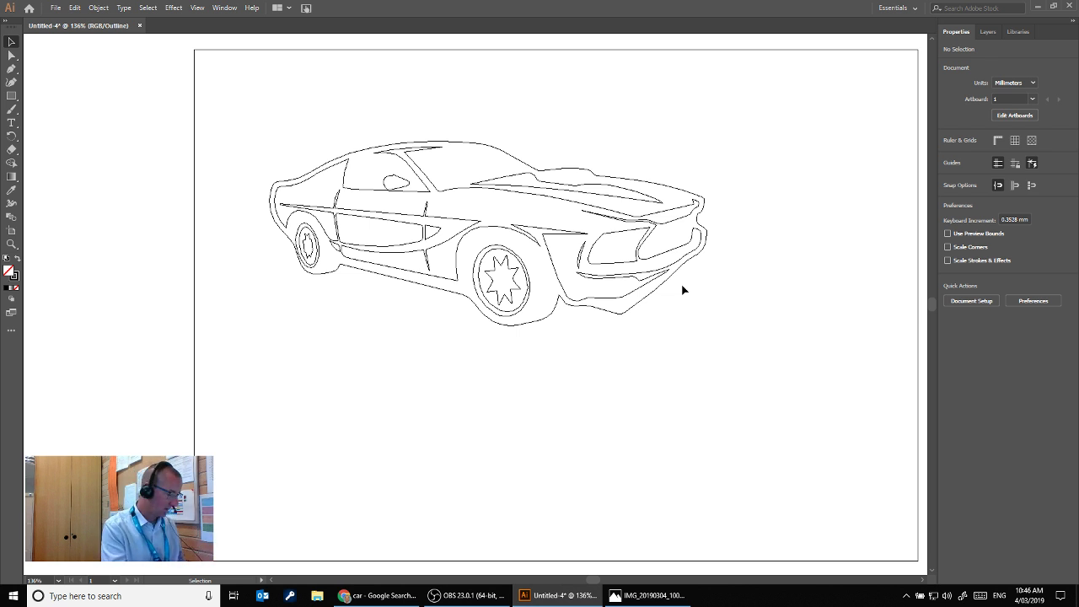
key("ctrl+y")
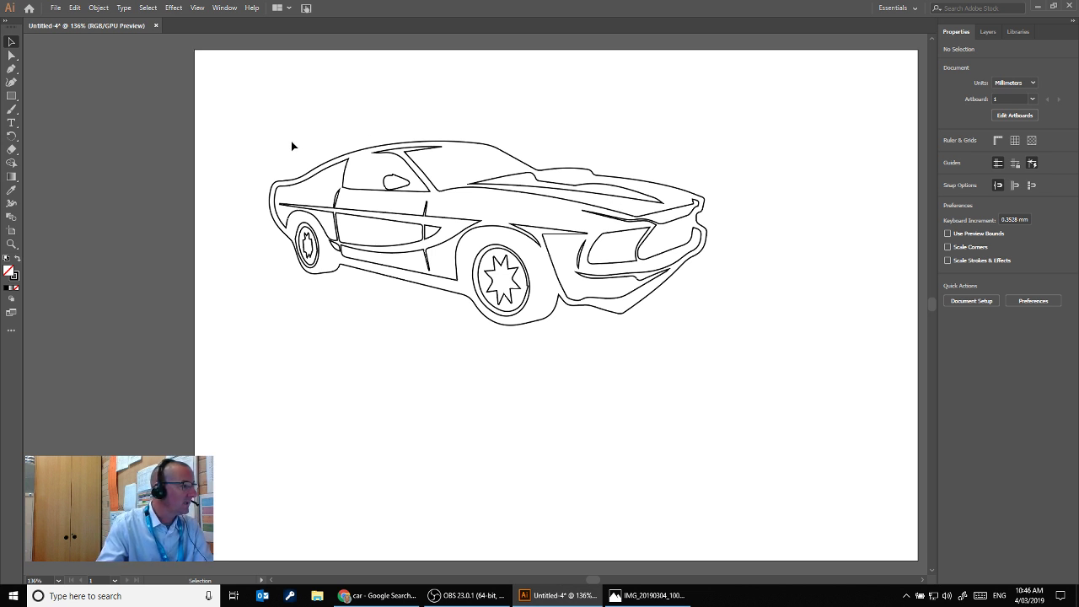
Set the car body compound path's stroke to RGB Red, and select the front wheel's compound path to compare it.
left_click(409, 145)
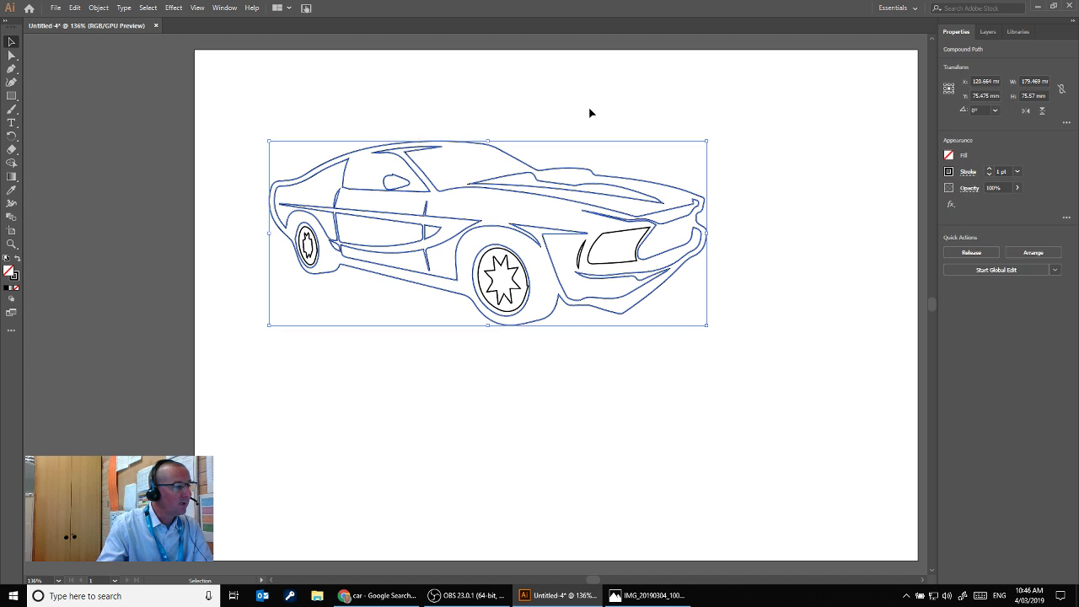
left_click(774, 155)
left_click(585, 169)
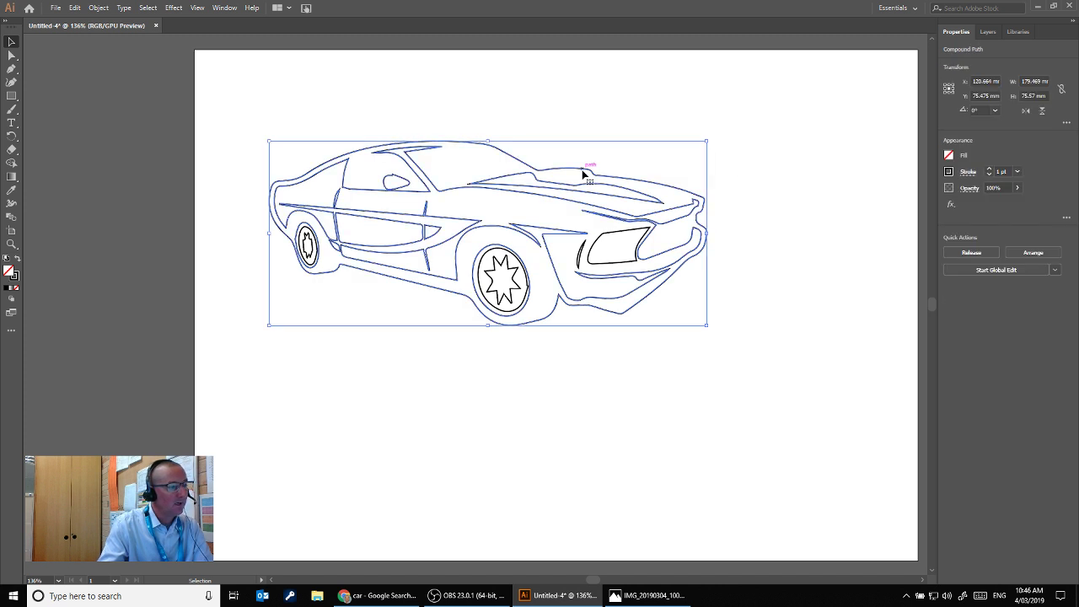
left_click(949, 172)
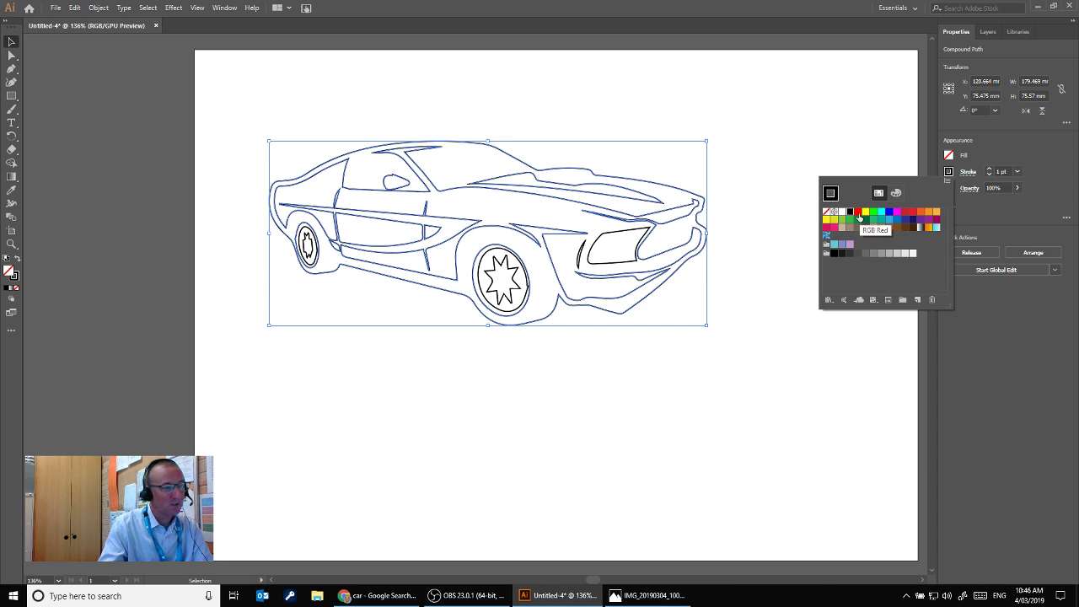
left_click(859, 217)
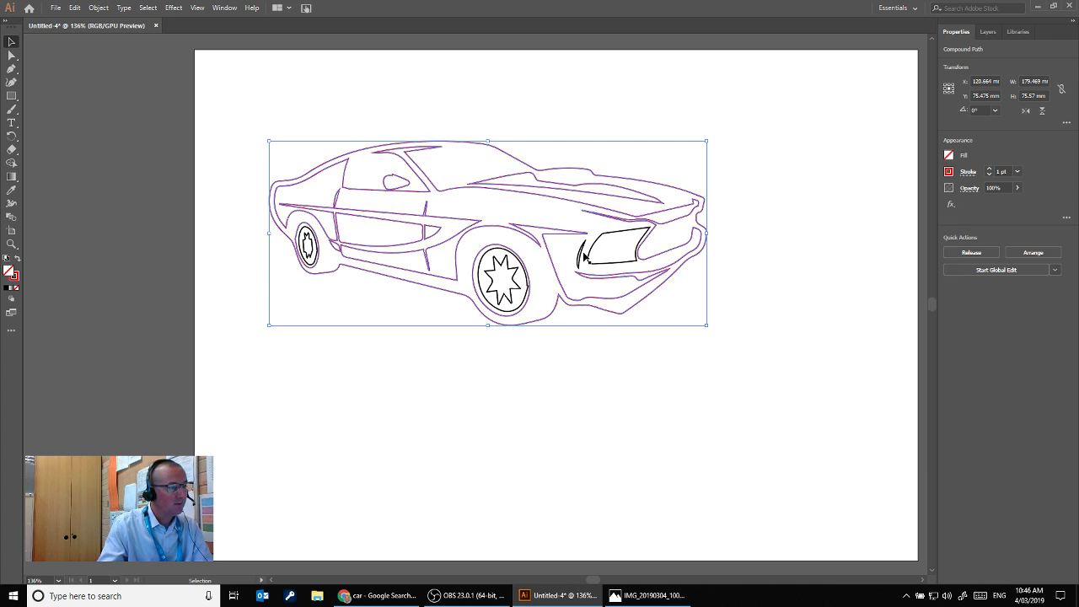
left_click(761, 173)
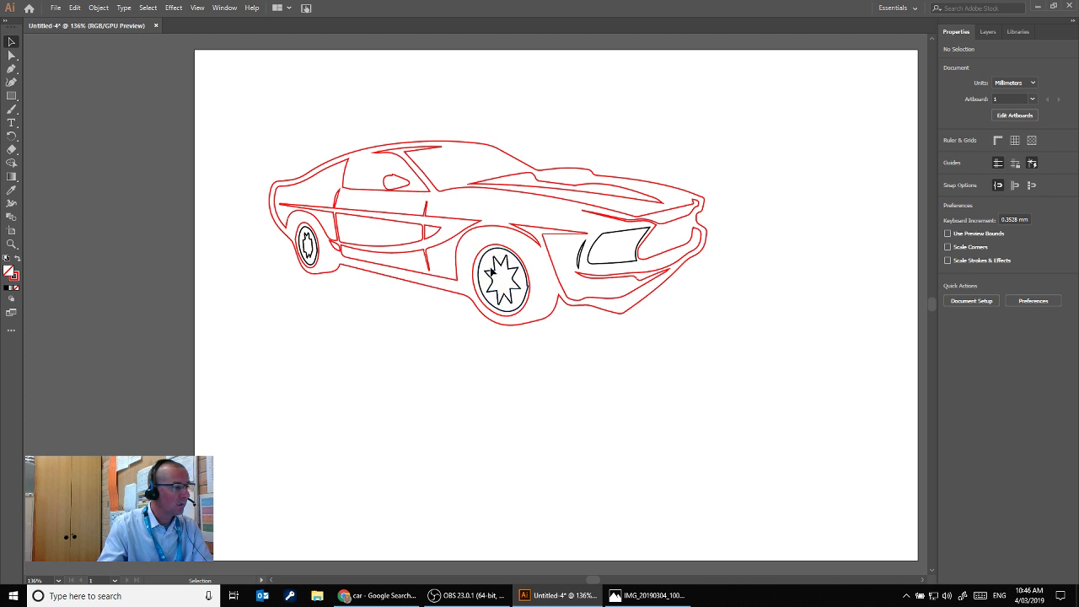
left_click(497, 264)
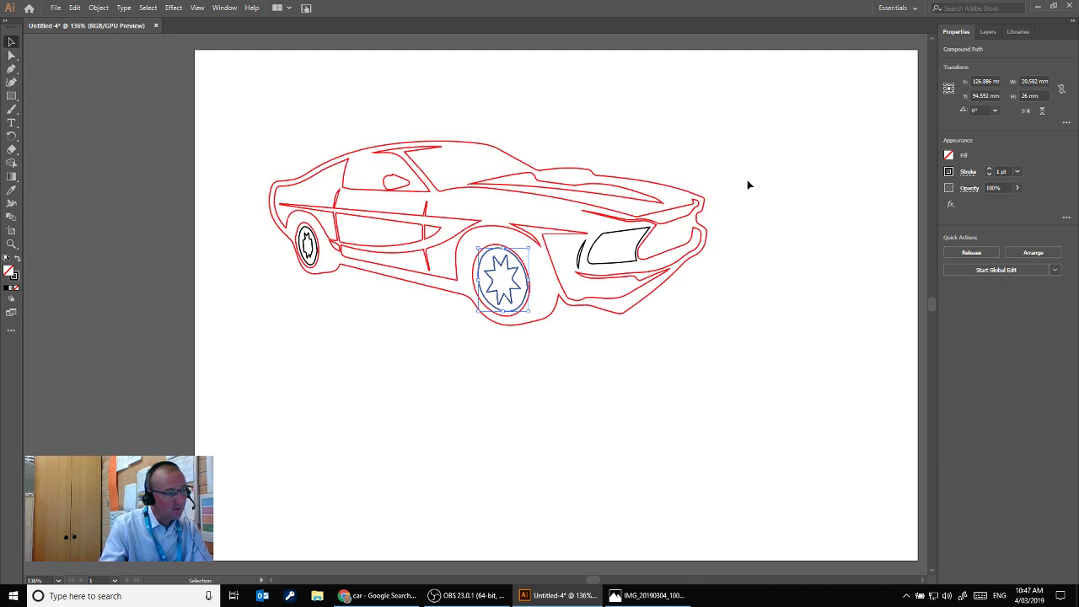
left_click(716, 184)
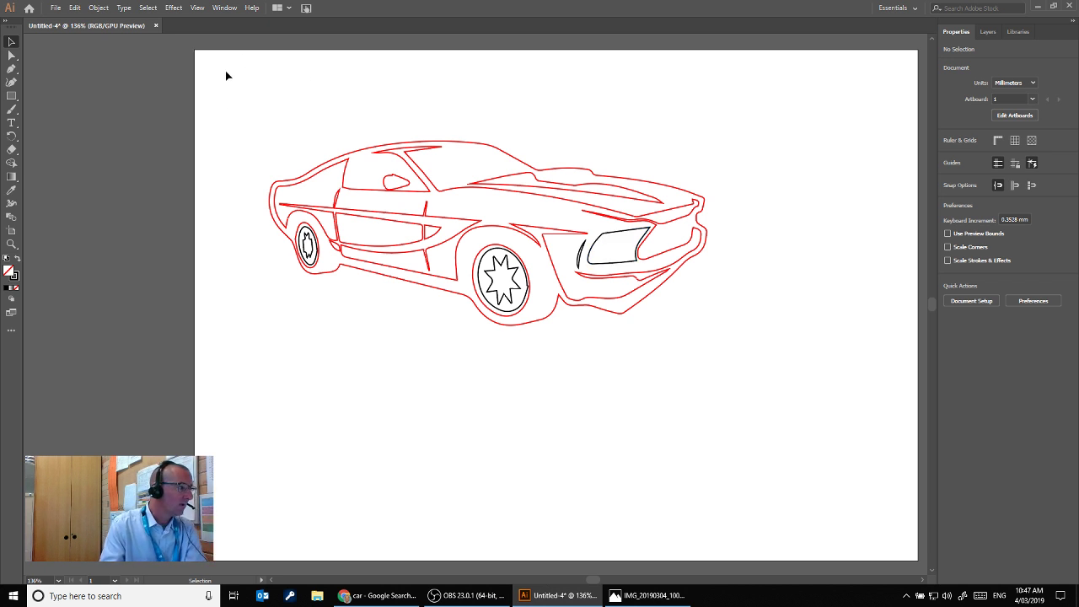
Select the entire car drawing and set the stroke of all its paths to black.
left_click_drag(228, 113, 795, 368)
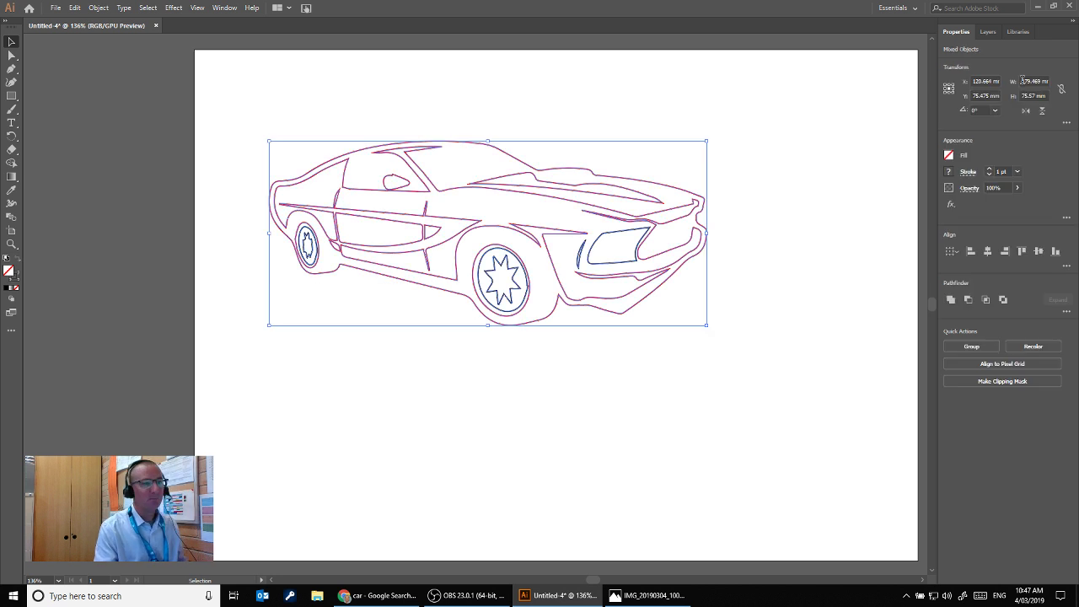
left_click(950, 172)
left_click(849, 216)
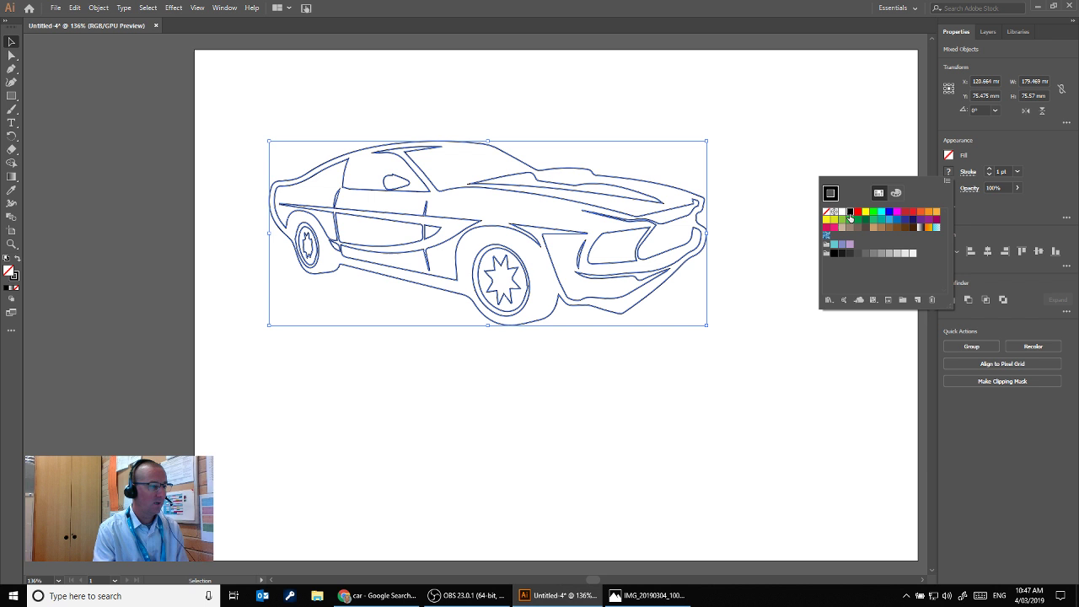
left_click(749, 156)
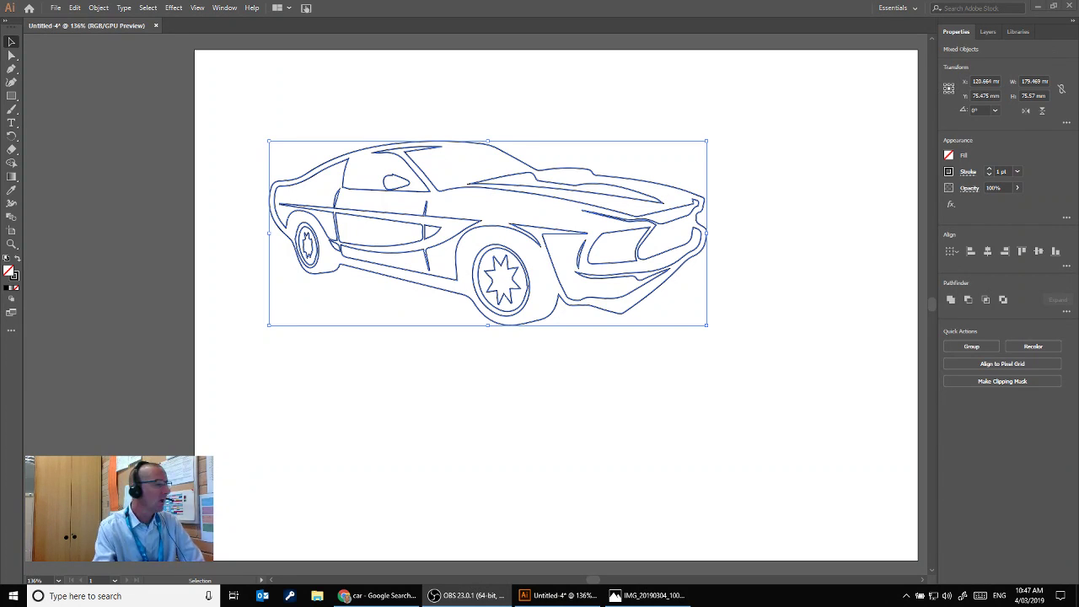
Save the document to the Desktop as an Adobe Illustrator file named "car demo".
left_click(54, 9)
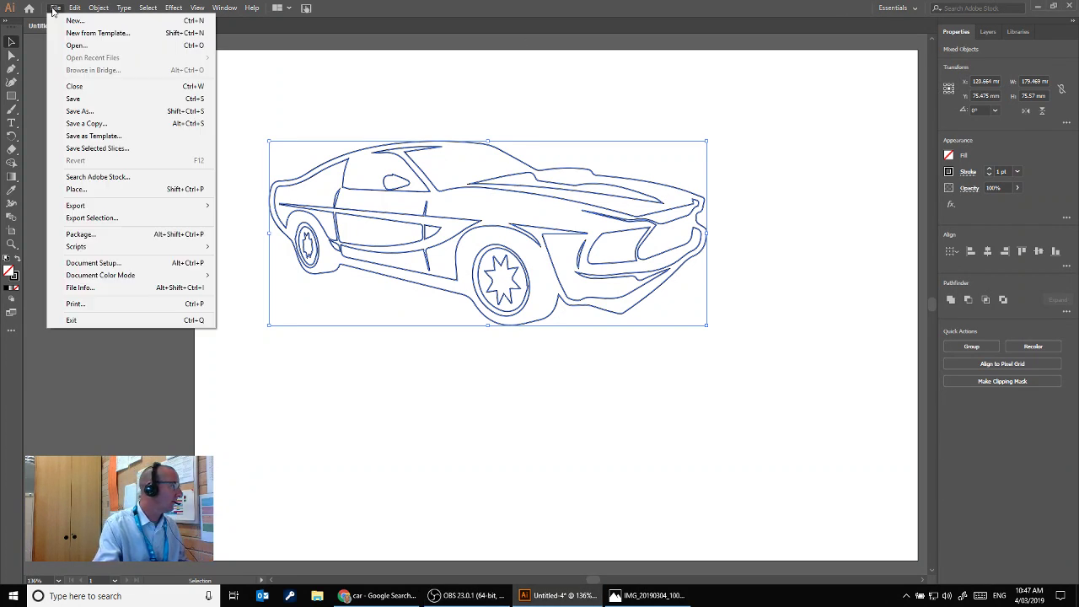
left_click(78, 111)
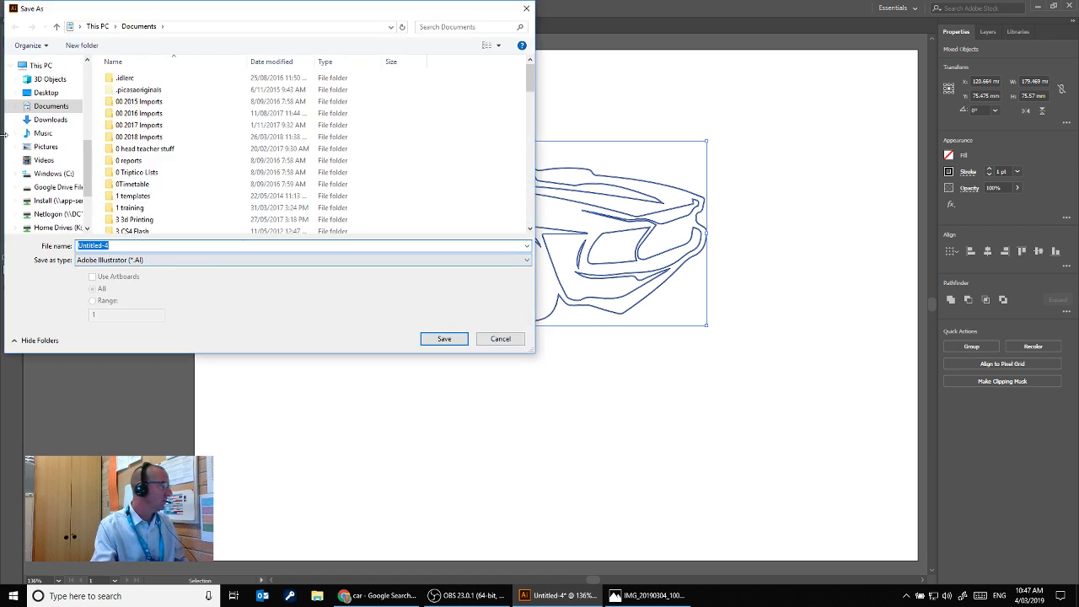
left_click(46, 93)
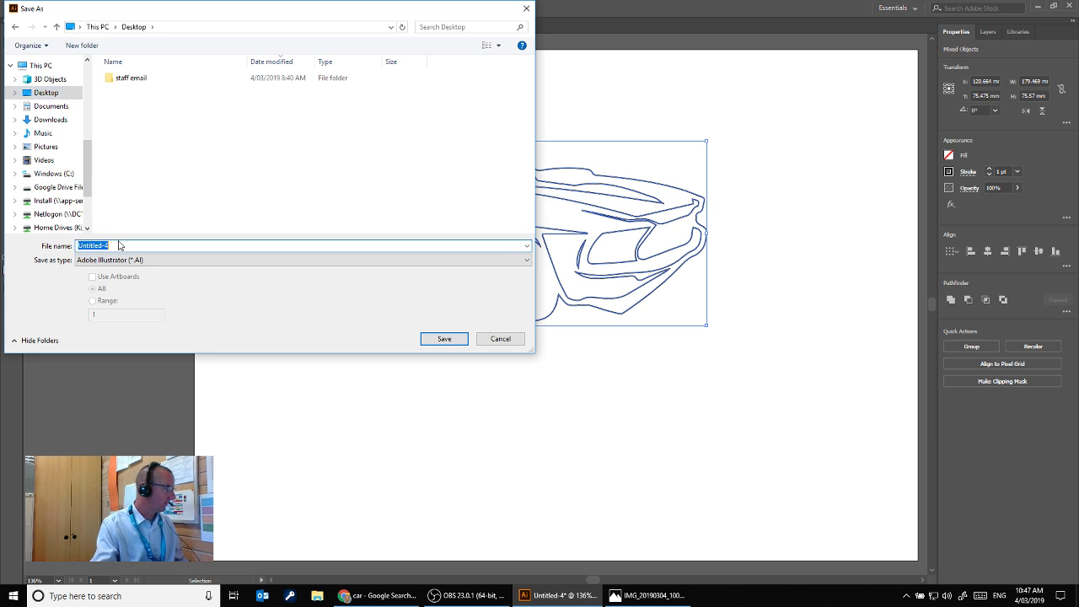
type("car demo")
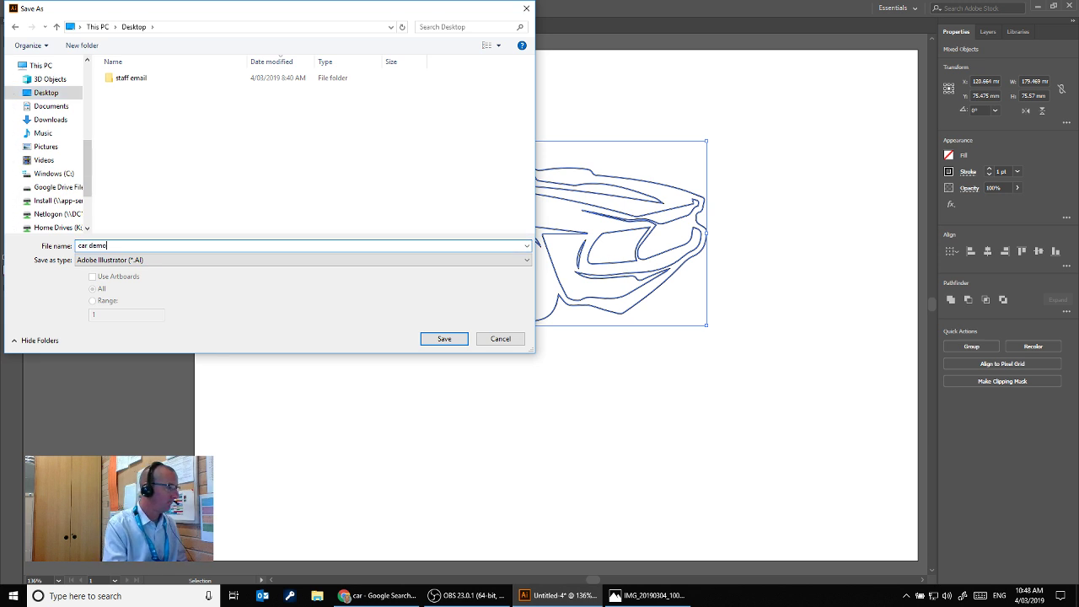
key("Return")
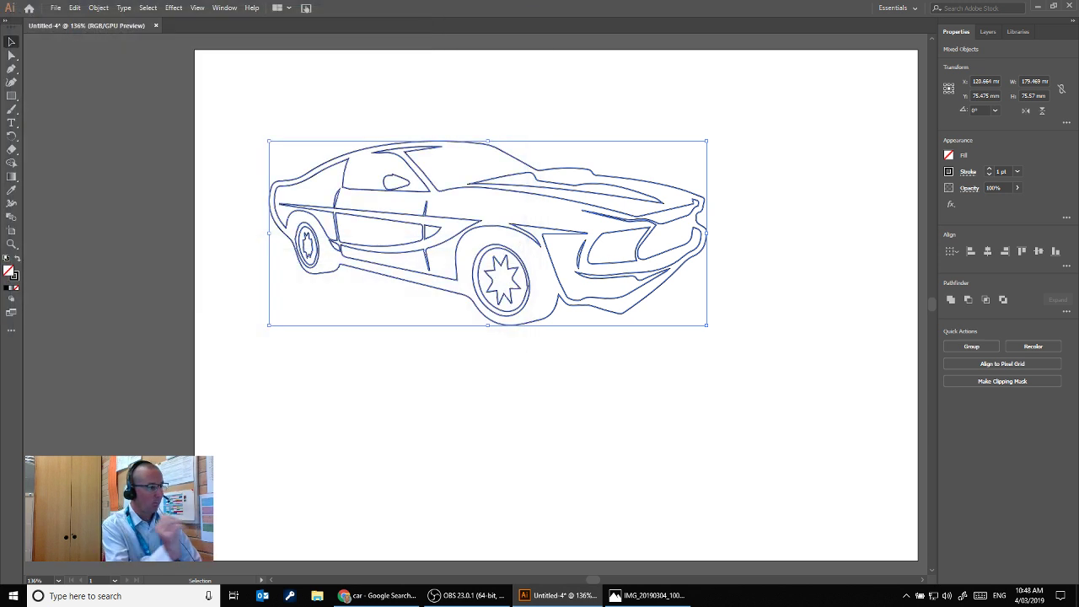
Set the saved file's version to Illustrator 8 and accept the legacy format save.
left_click_drag(523, 108, 637, 96)
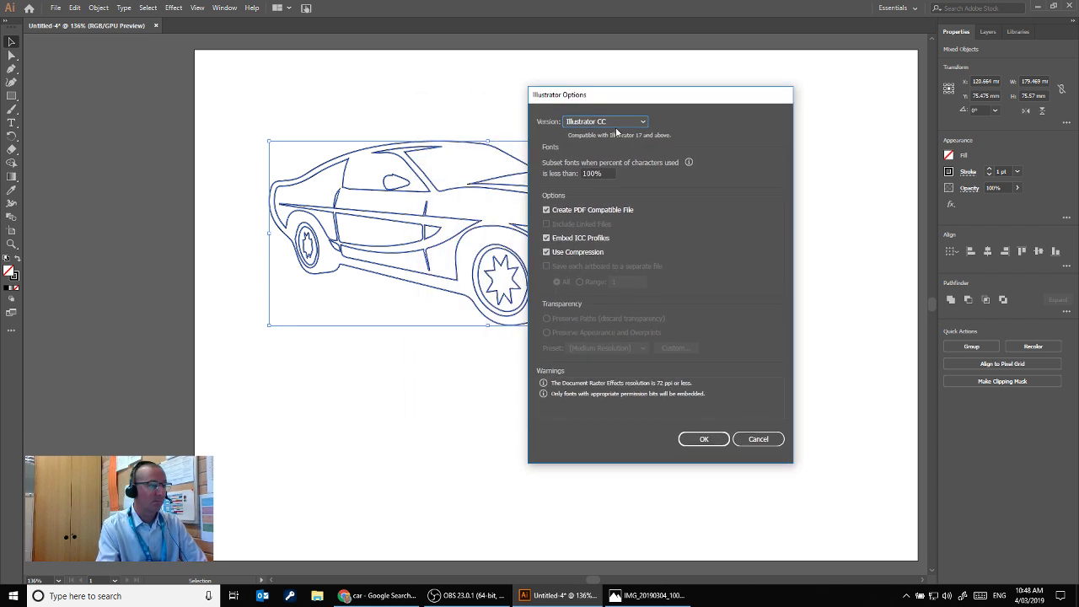
left_click(618, 121)
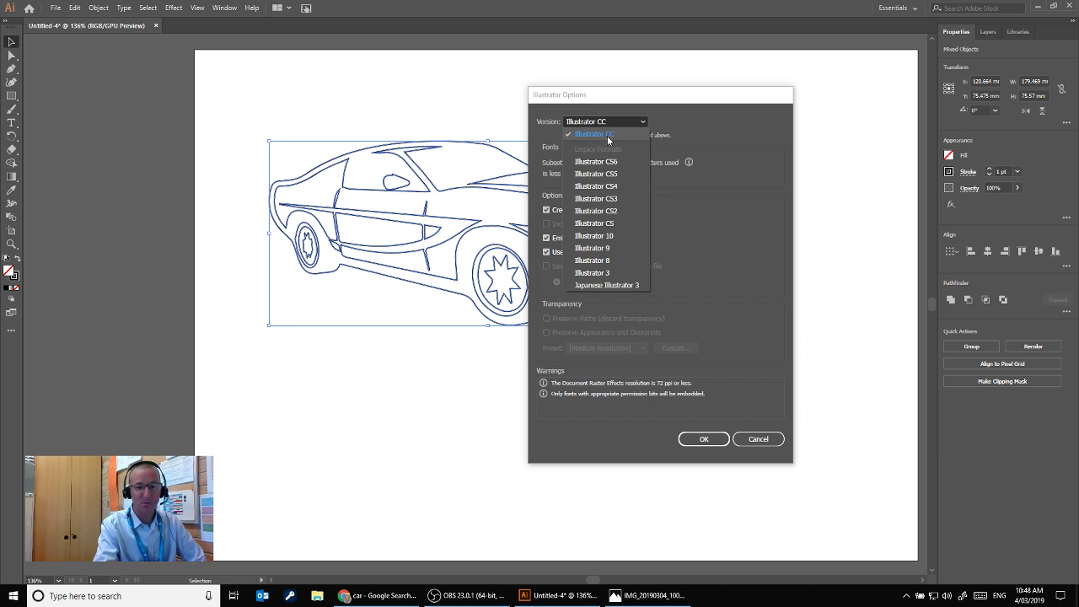
left_click(609, 263)
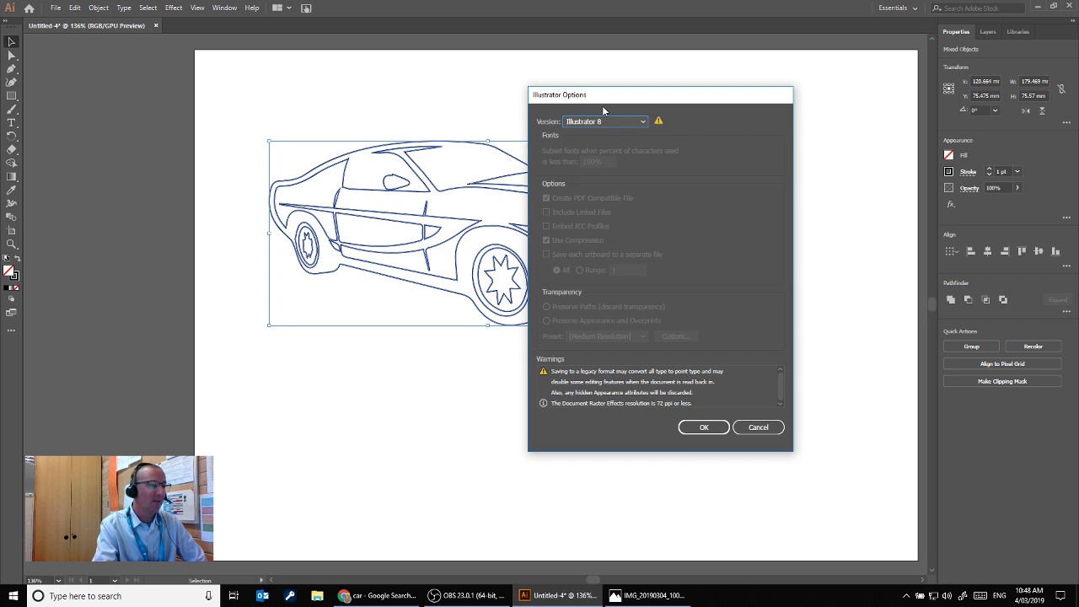
left_click(704, 429)
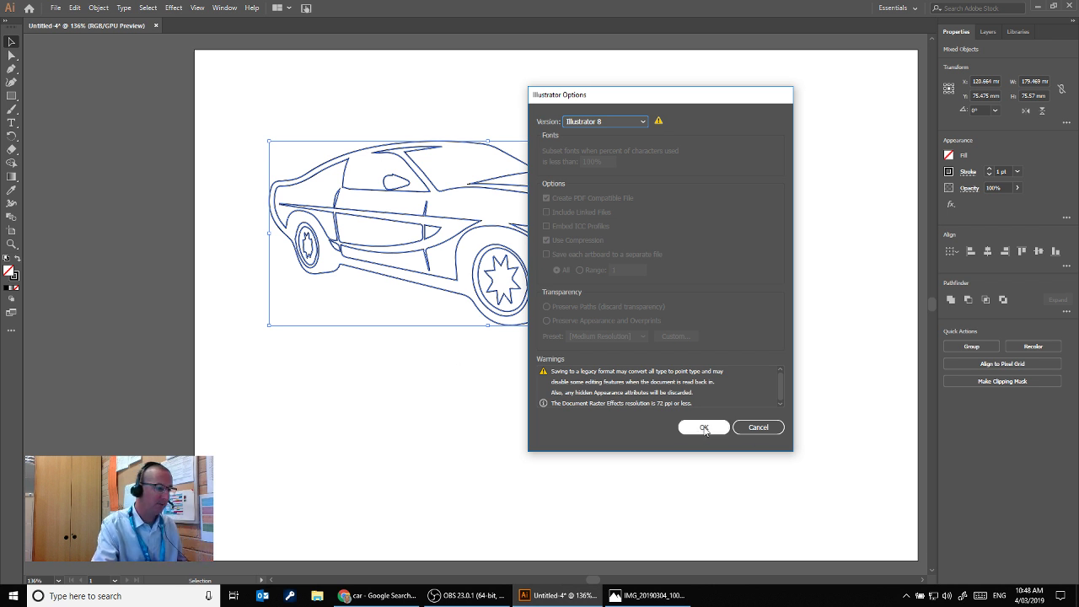
left_click(604, 316)
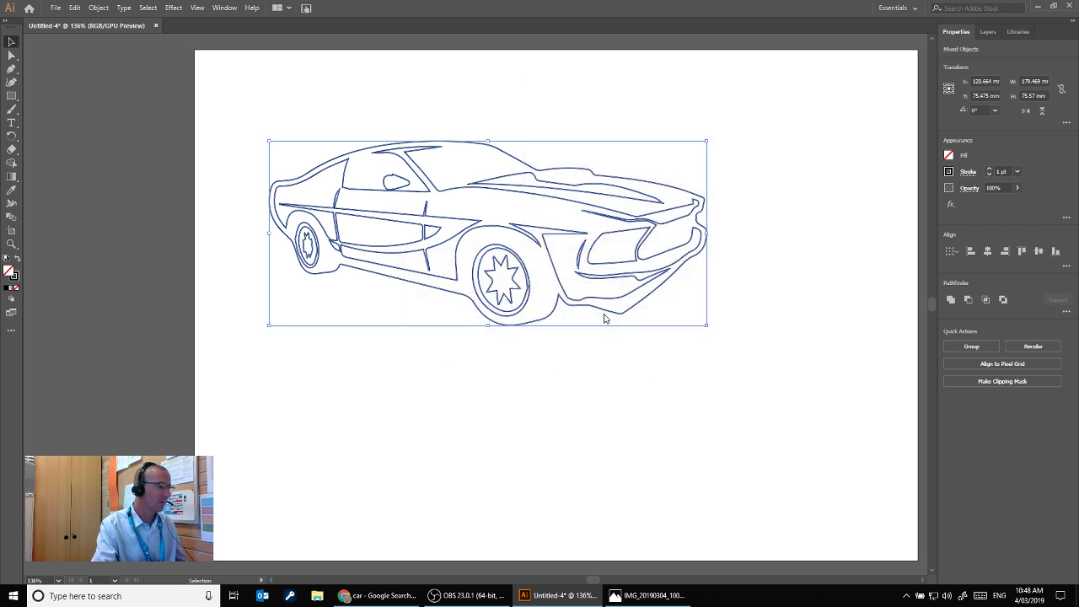